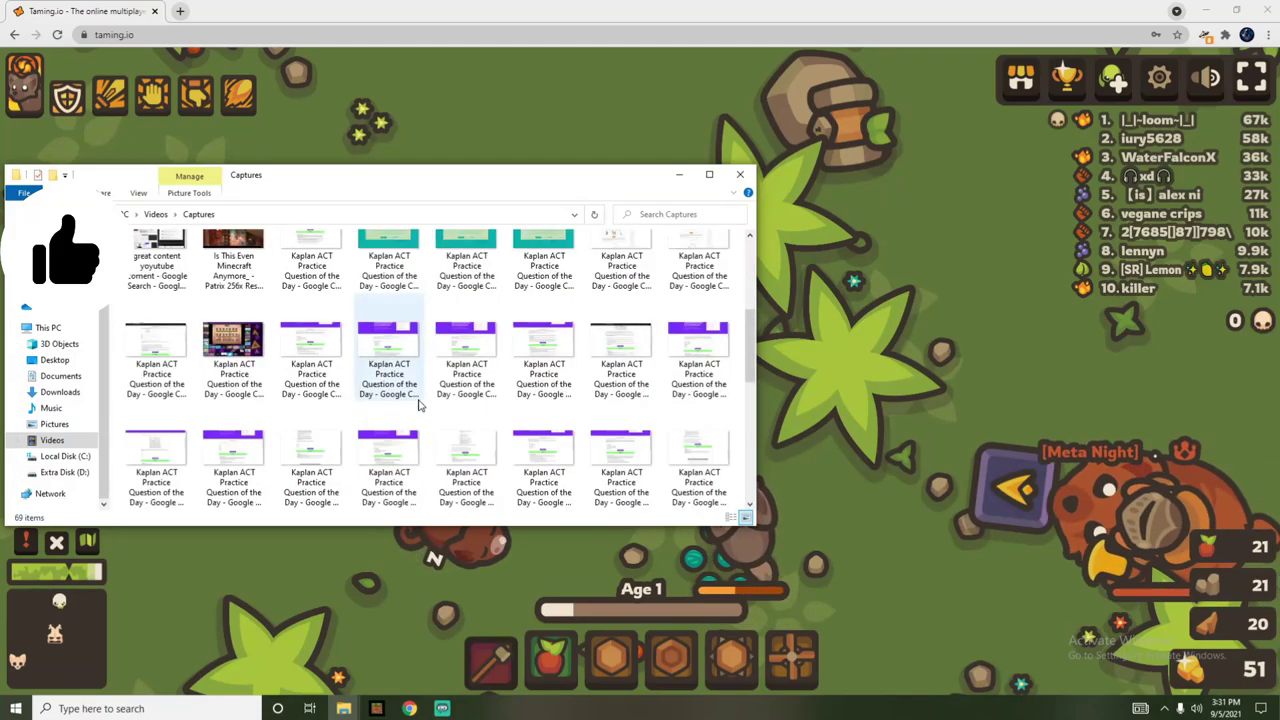
{"action": "mouse_move", "coordinate": [306, 466]}
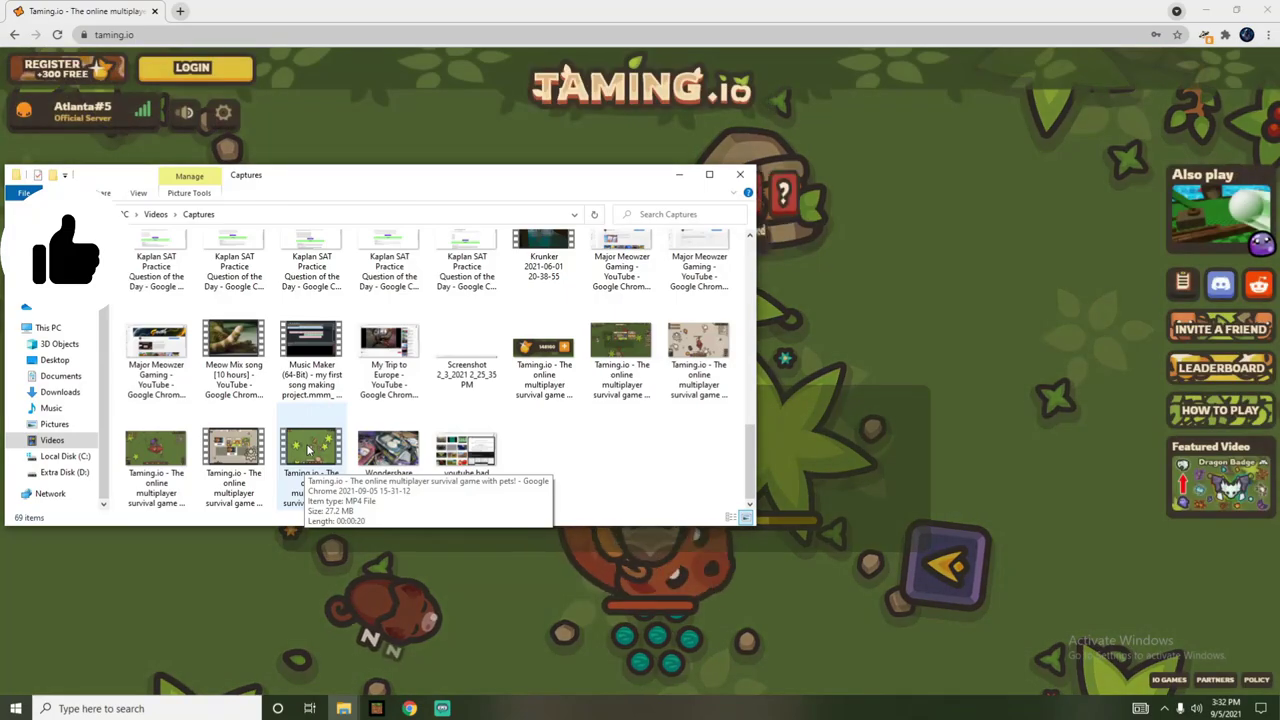
{"action": "left_click", "coordinate": [308, 455]}
{"action": "double_click", "coordinate": [308, 449]}
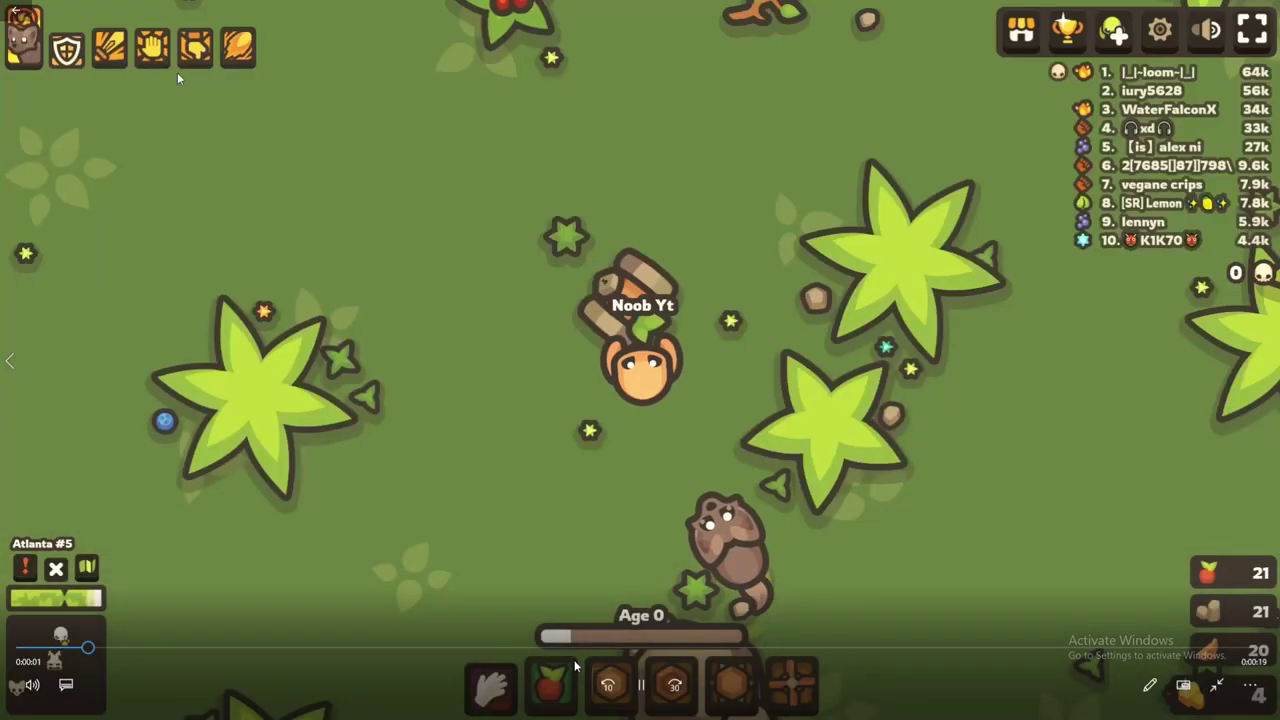
{"action": "left_click", "coordinate": [527, 648]}
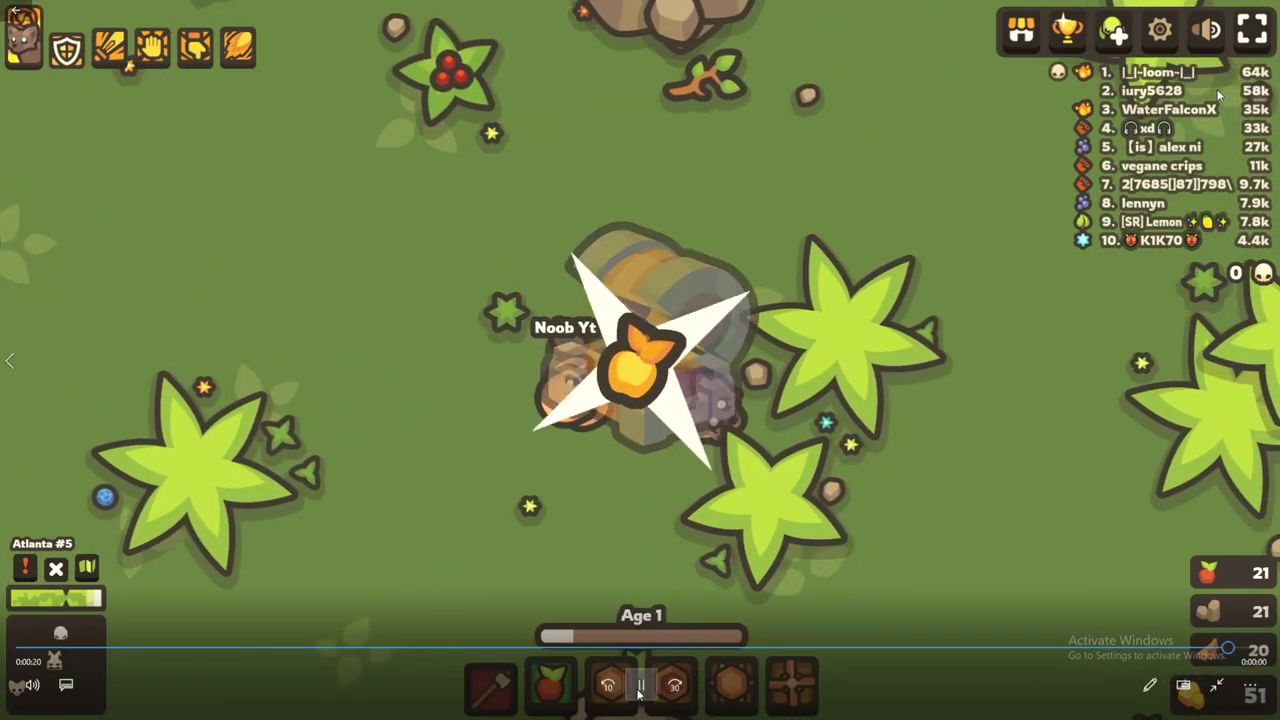
{"action": "key", "text": "space"}
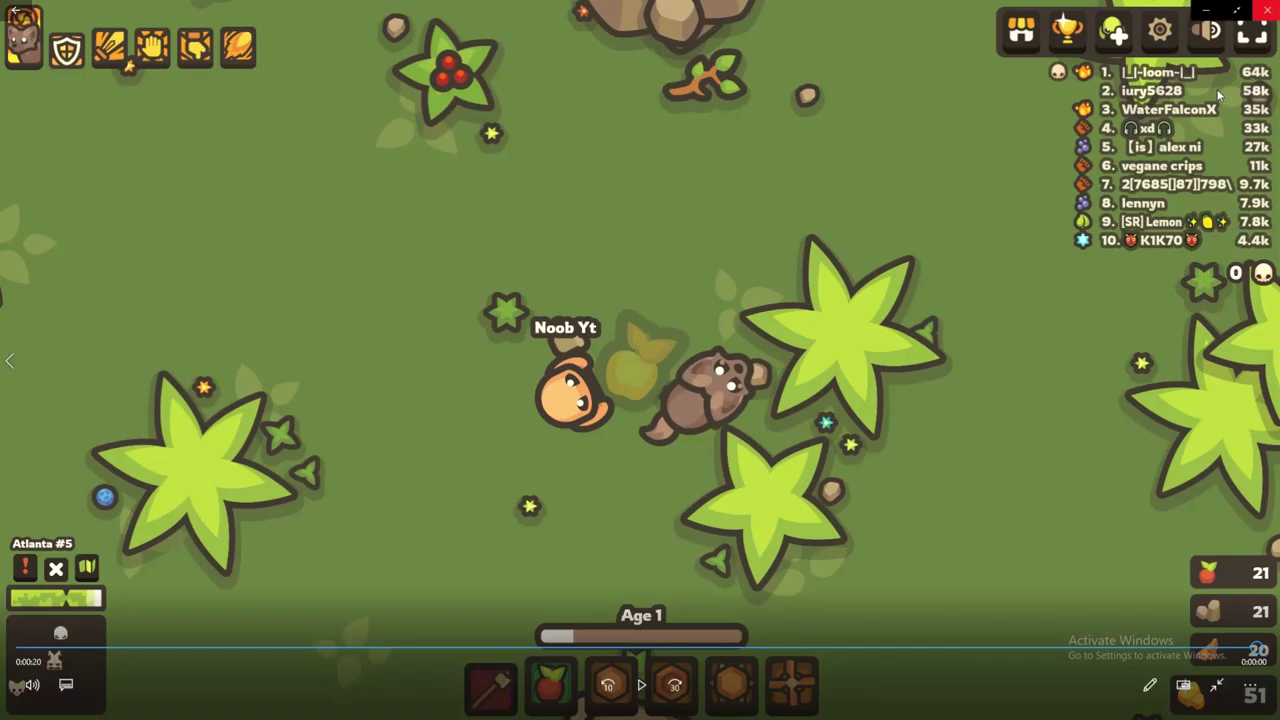
{"action": "left_click", "coordinate": [1265, 12]}
Open YouTube in a new browser tab
{"action": "left_click", "coordinate": [180, 11]}
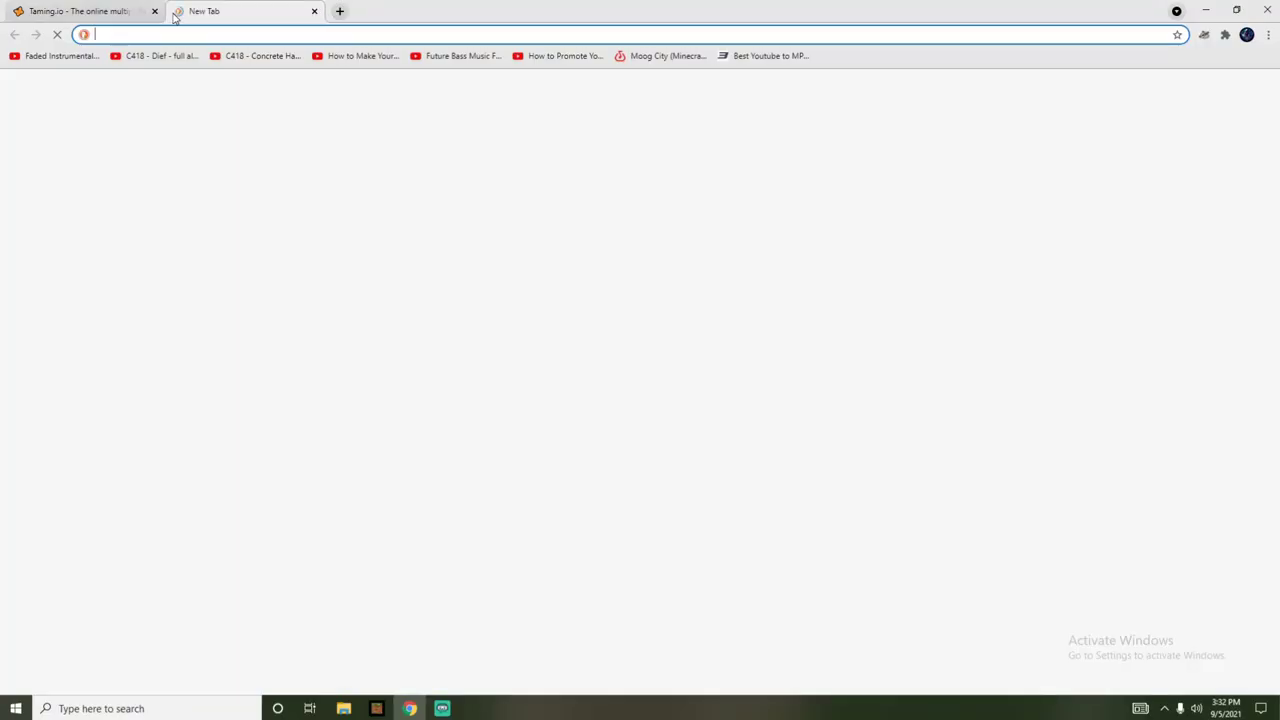
{"action": "type", "text": "y"}
{"action": "key", "text": "Return"}
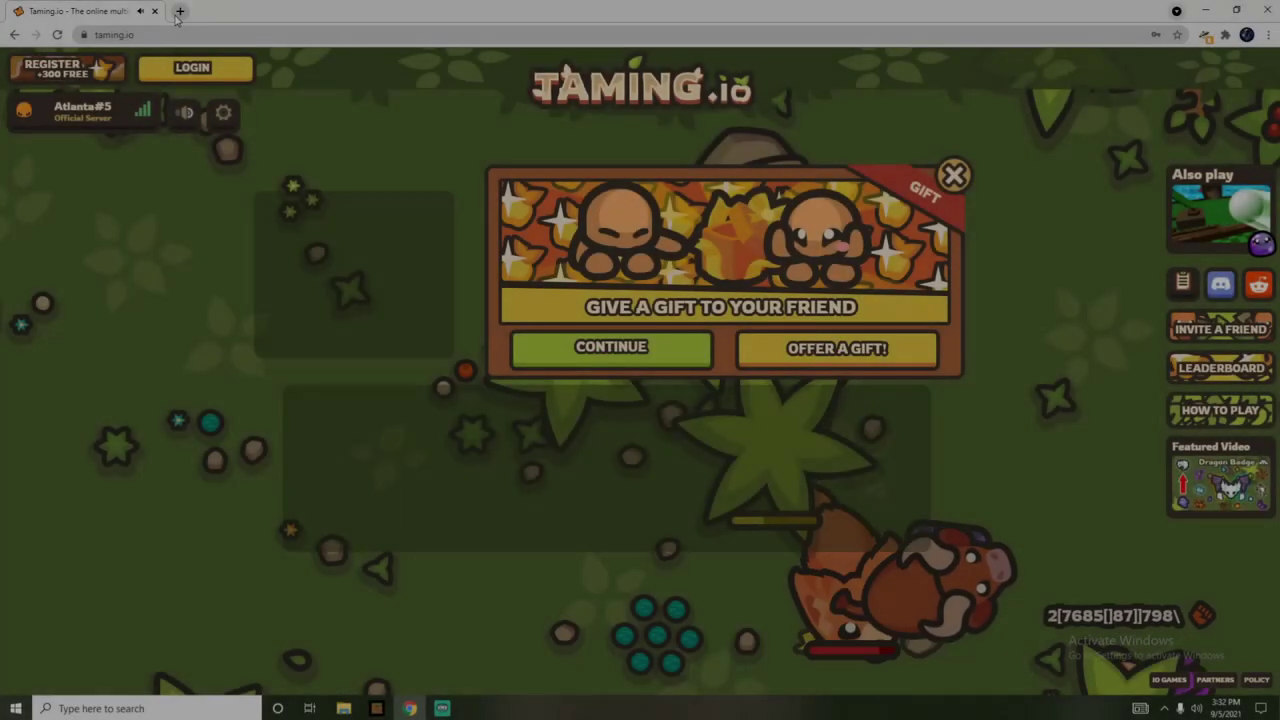
{"action": "left_click", "coordinate": [180, 11]}
{"action": "type", "text": "y"}
{"action": "key", "text": "Return"}
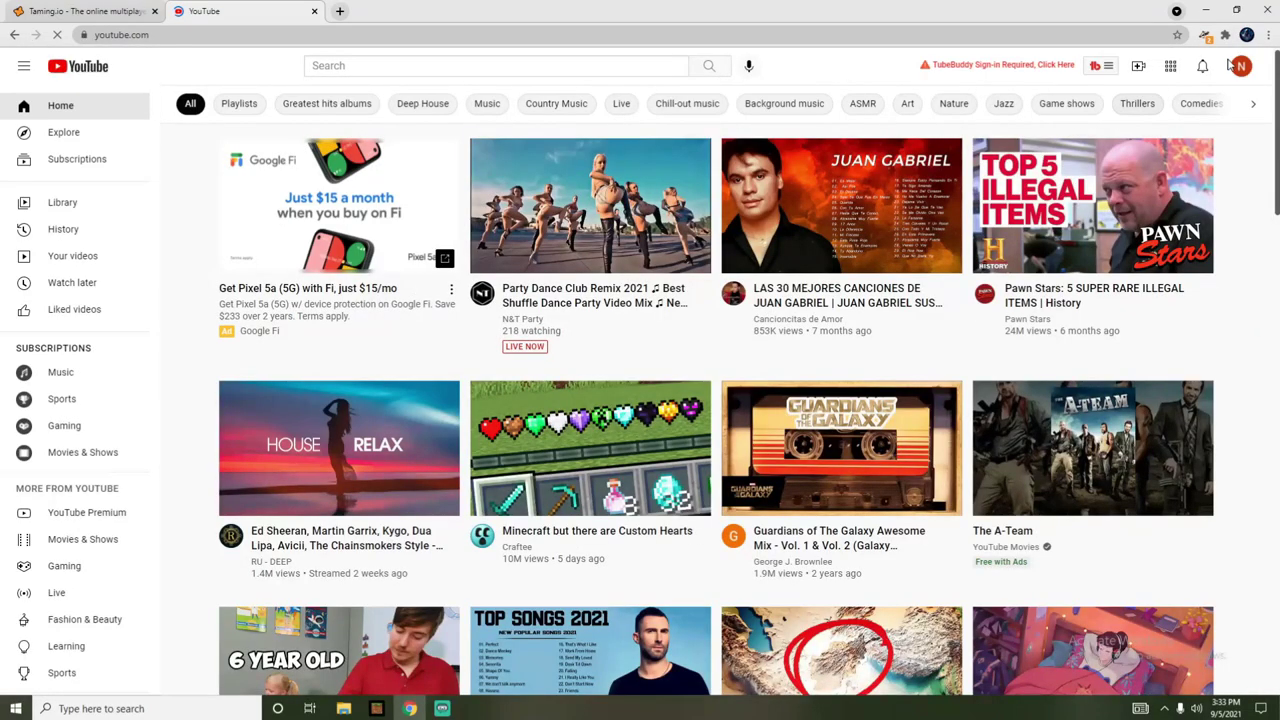
Start a video upload from the YouTube home page and continue past the YouTube Studio welcome message
{"action": "left_click", "coordinate": [1236, 65]}
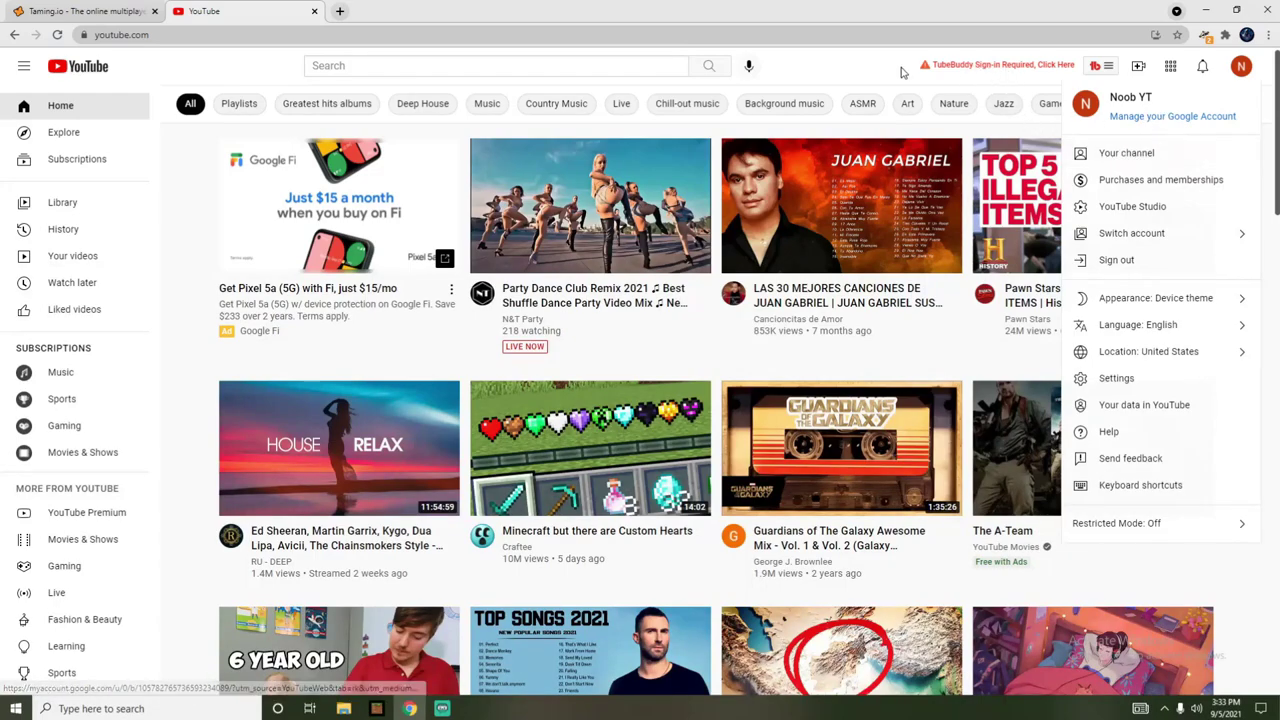
{"action": "key", "text": "Escape"}
{"action": "left_click", "coordinate": [1145, 68]}
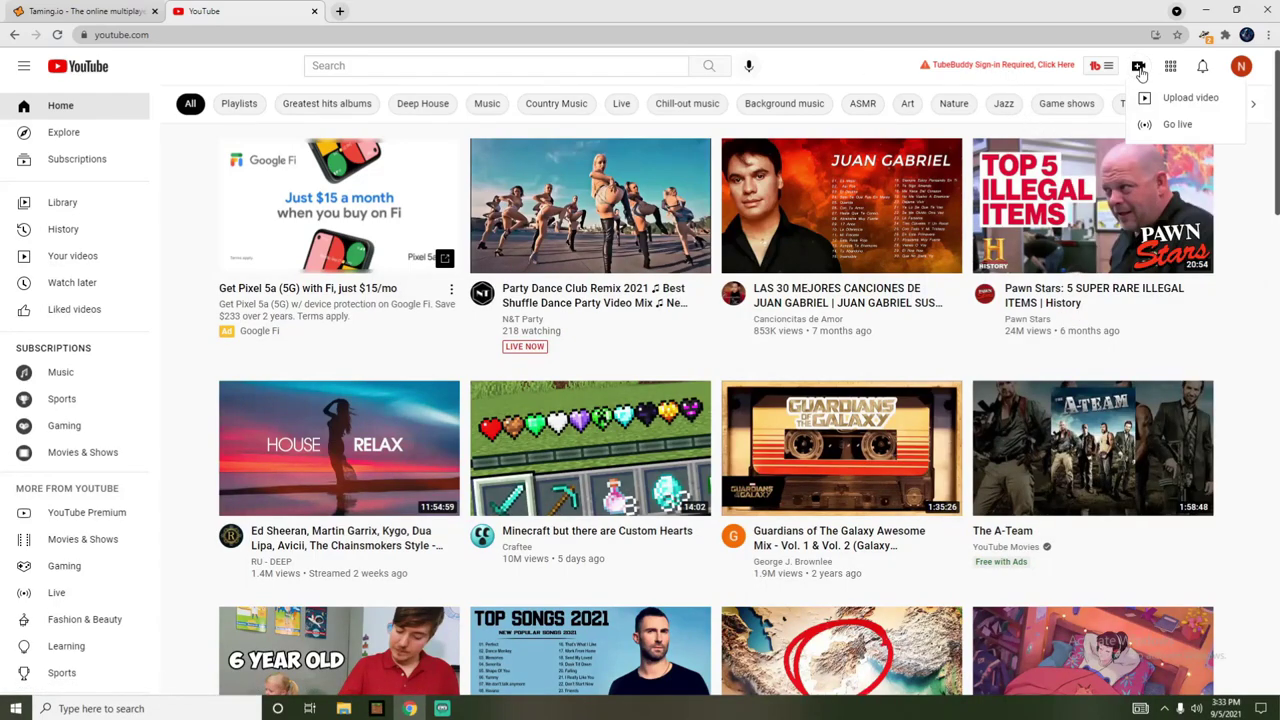
{"action": "left_click", "coordinate": [1168, 95]}
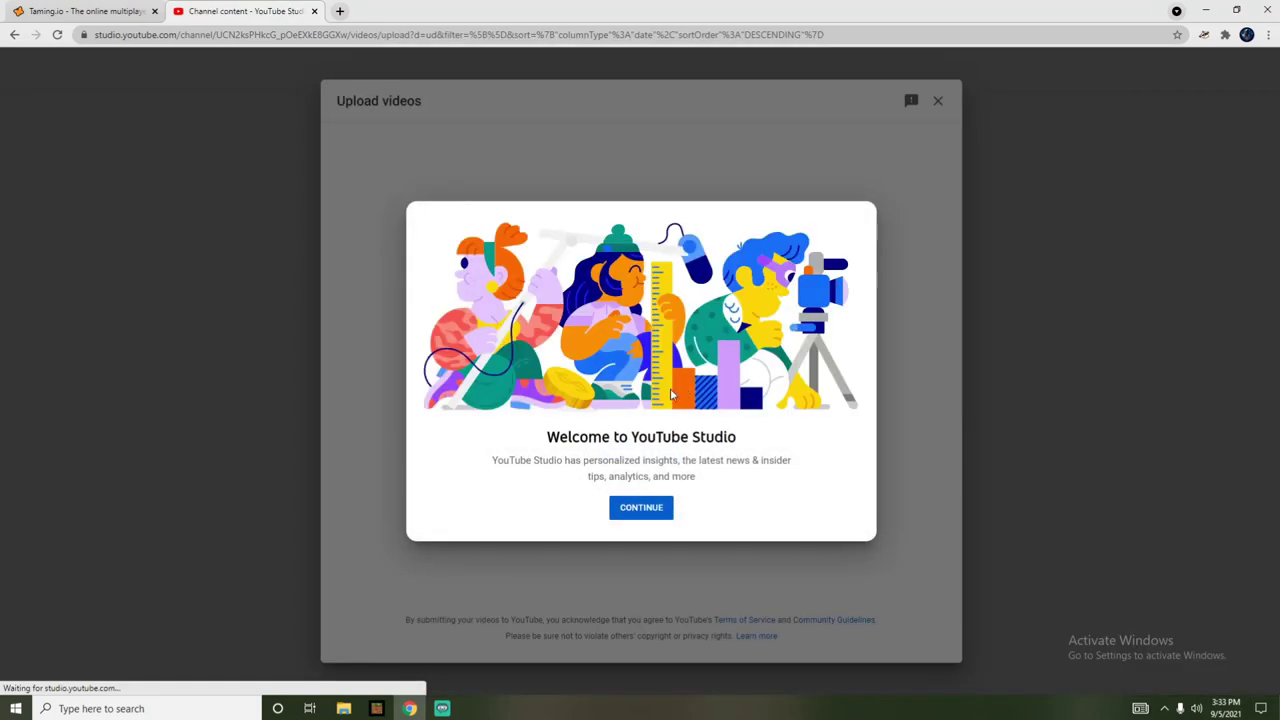
{"action": "left_click", "coordinate": [654, 508]}
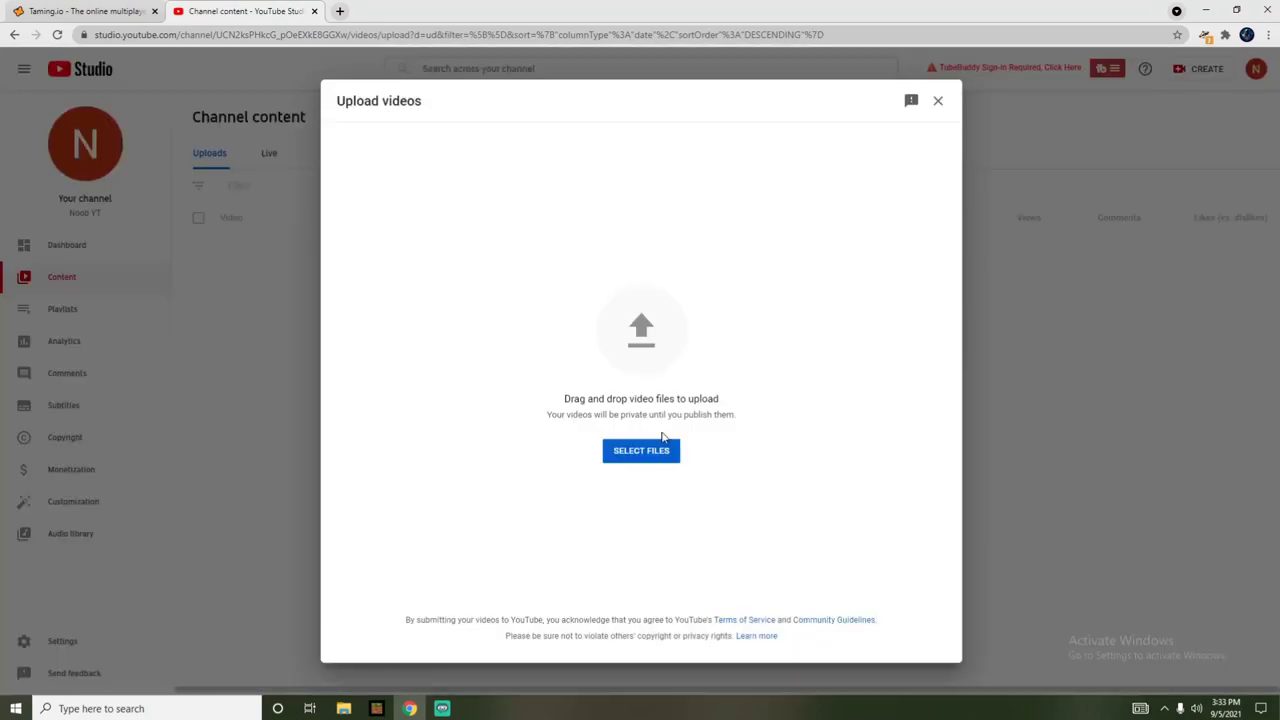
{"action": "left_click", "coordinate": [641, 451]}
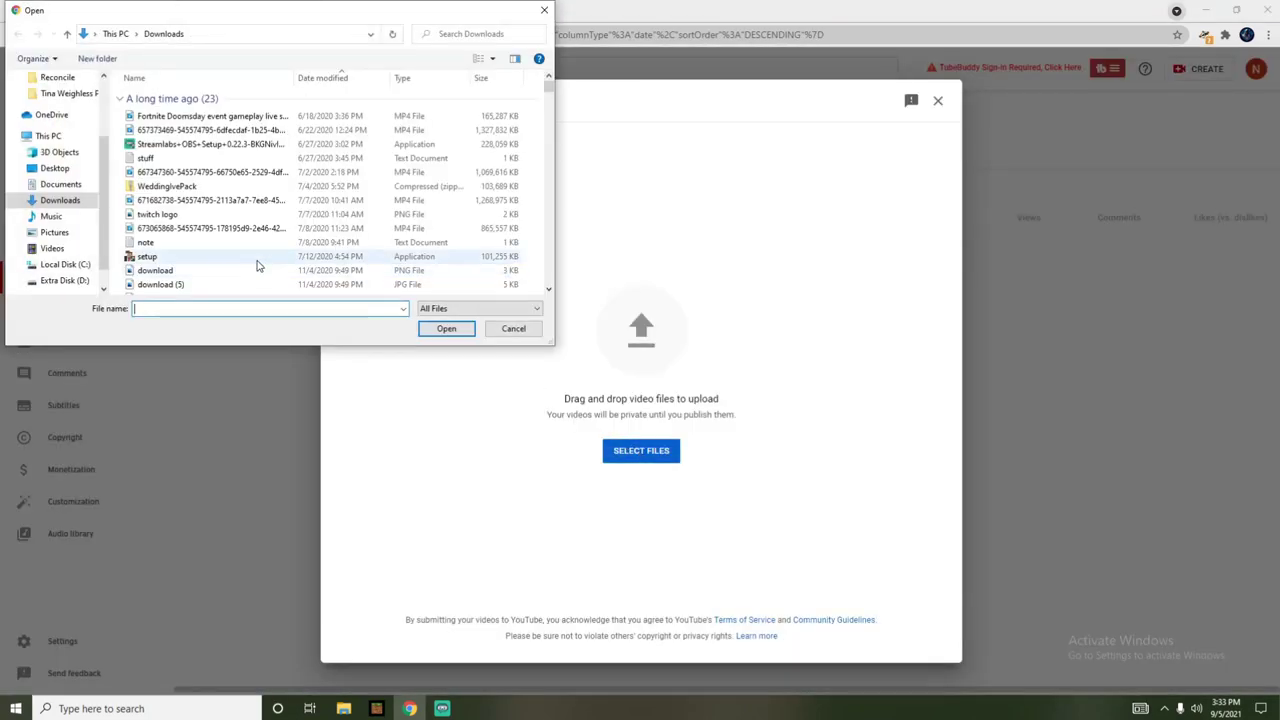
{"action": "left_click", "coordinate": [52, 248]}
{"action": "double_click", "coordinate": [156, 115]}
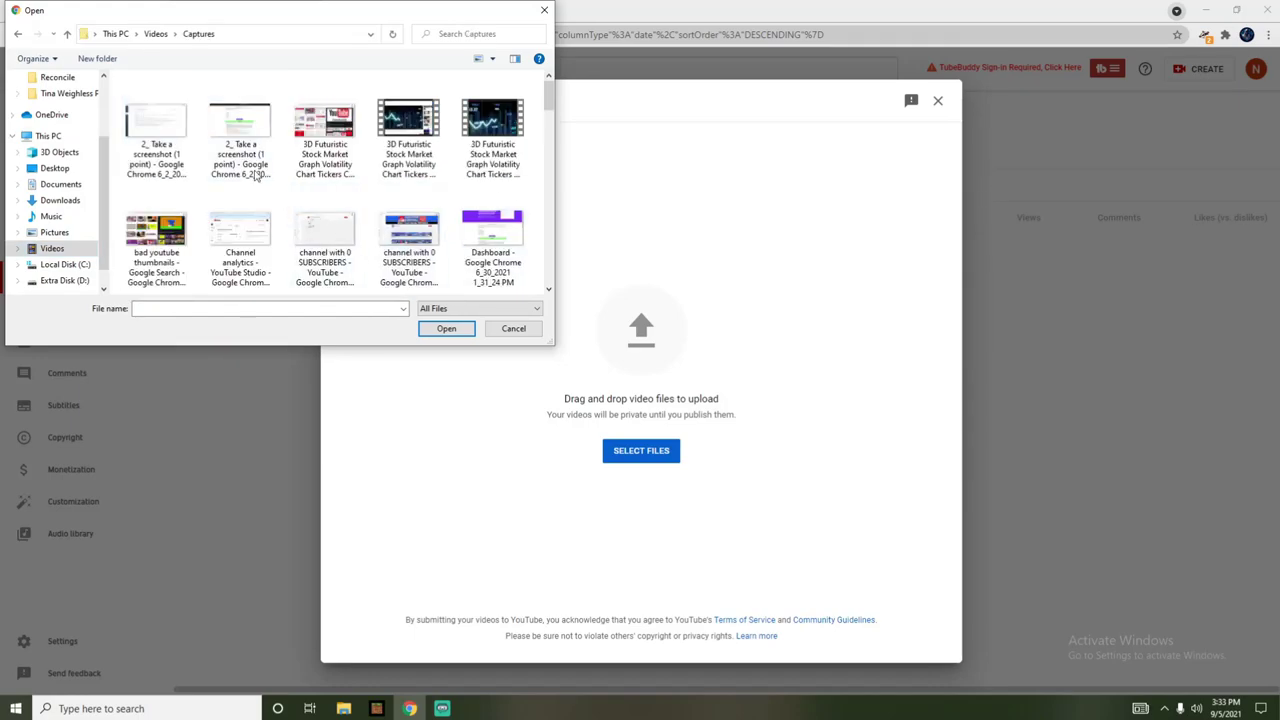
{"action": "scroll", "coordinate": [328, 241], "scroll_direction": "down", "scroll_amount": 5}
{"action": "scroll", "coordinate": [328, 241], "scroll_direction": "down", "scroll_amount": 5}
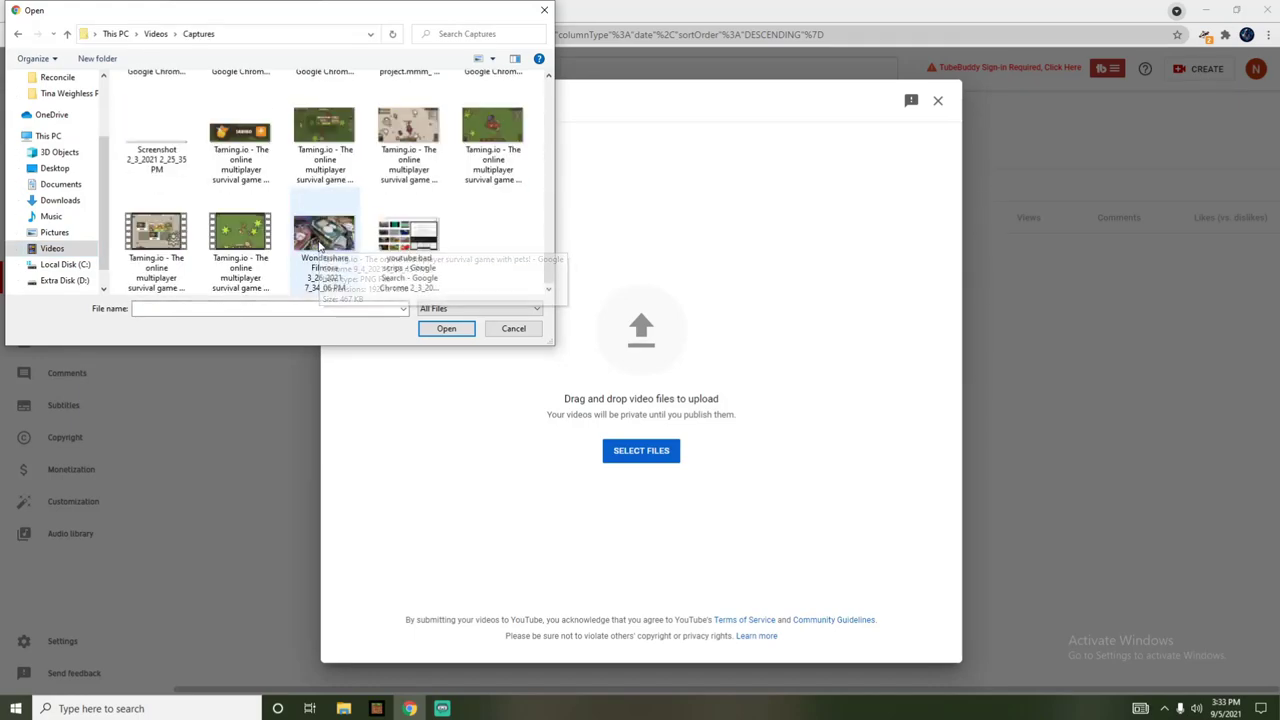
{"action": "double_click", "coordinate": [244, 234]}
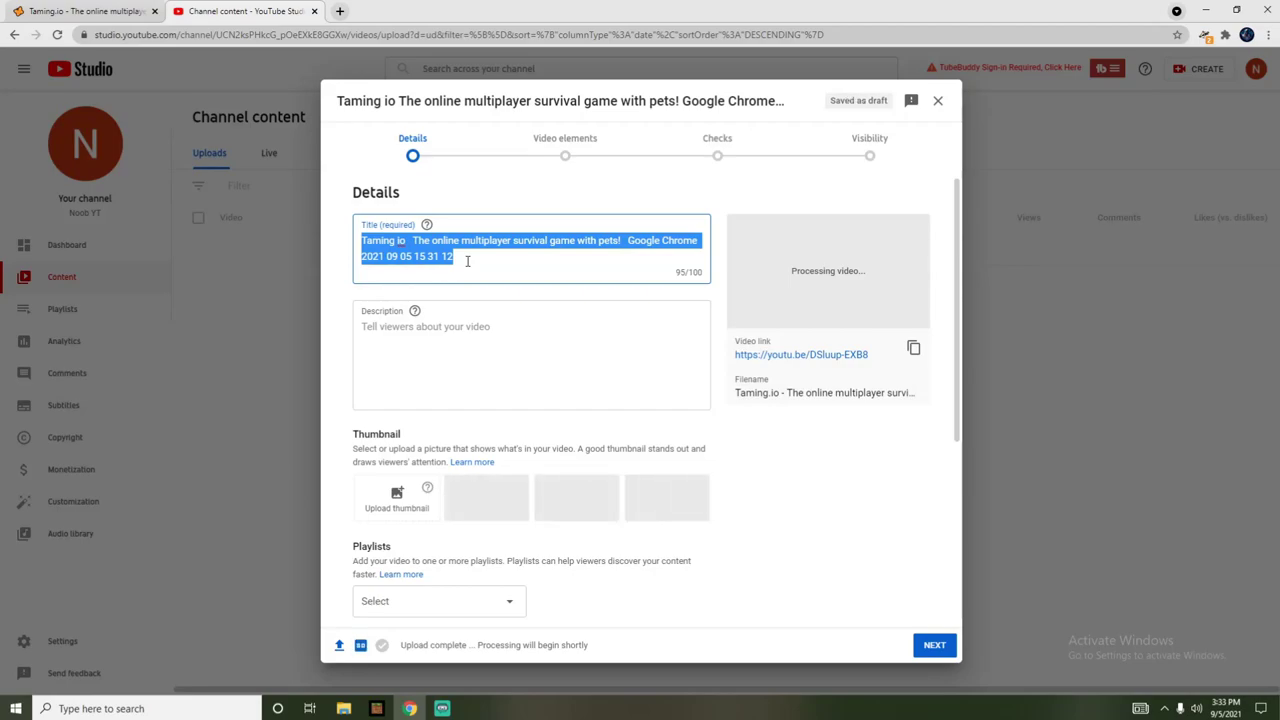
Replace the video title with "Opening a Golden Apple chest in Taming.io #TamingIo #ProRaids #NewUpdate"
{"action": "key", "text": "BackSpace"}
{"action": "type", "text": "O"}
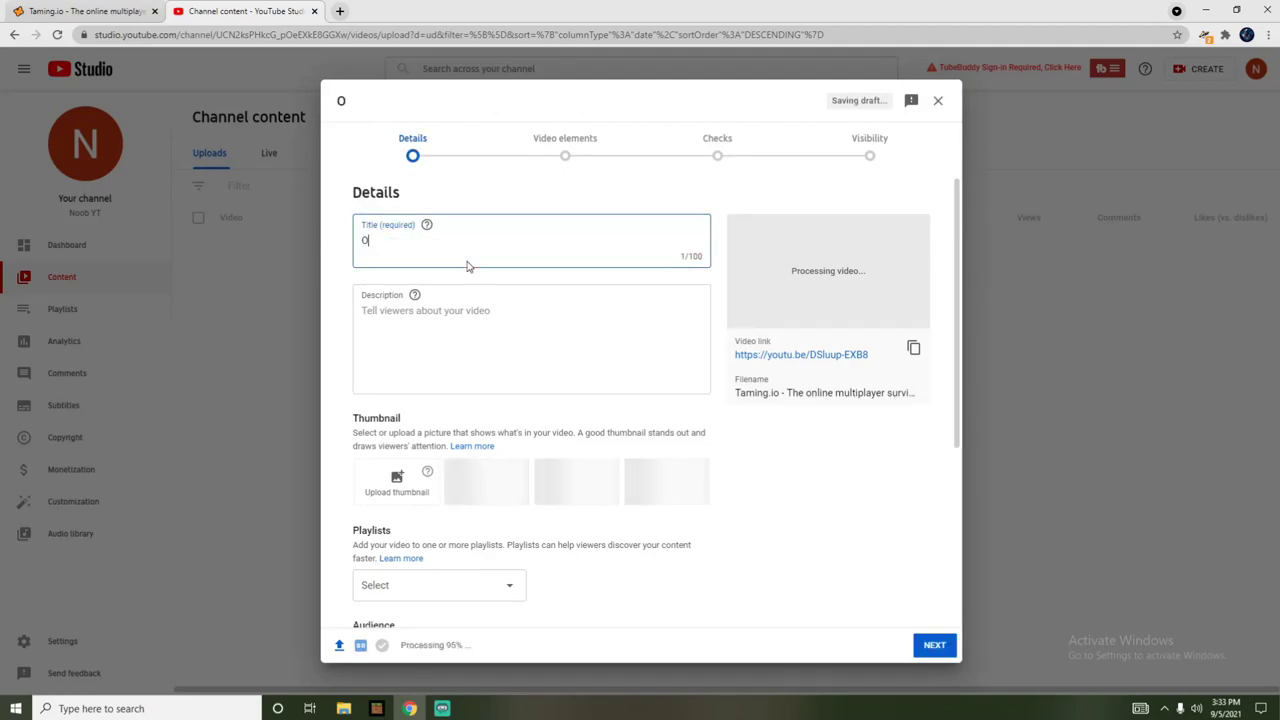
{"action": "type", "text": "pening a "}
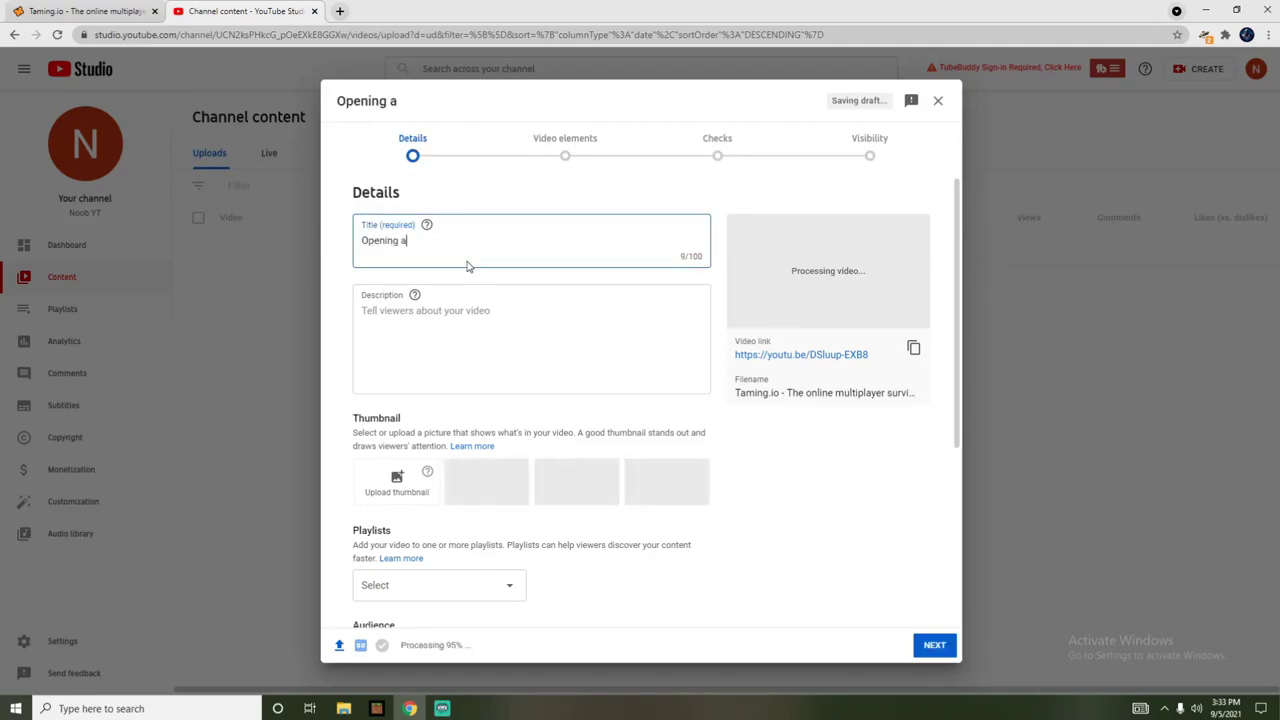
{"action": "type", "text": "Golden Apple che"}
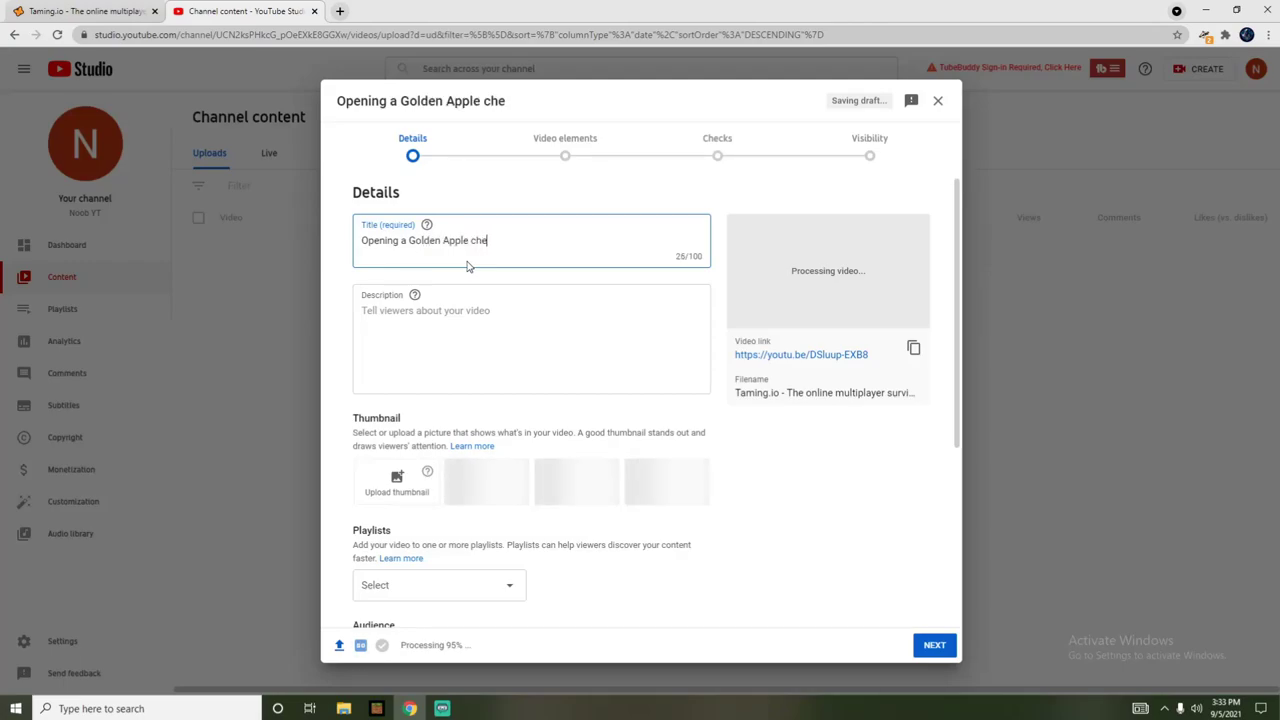
{"action": "type", "text": "st in Taming.io"}
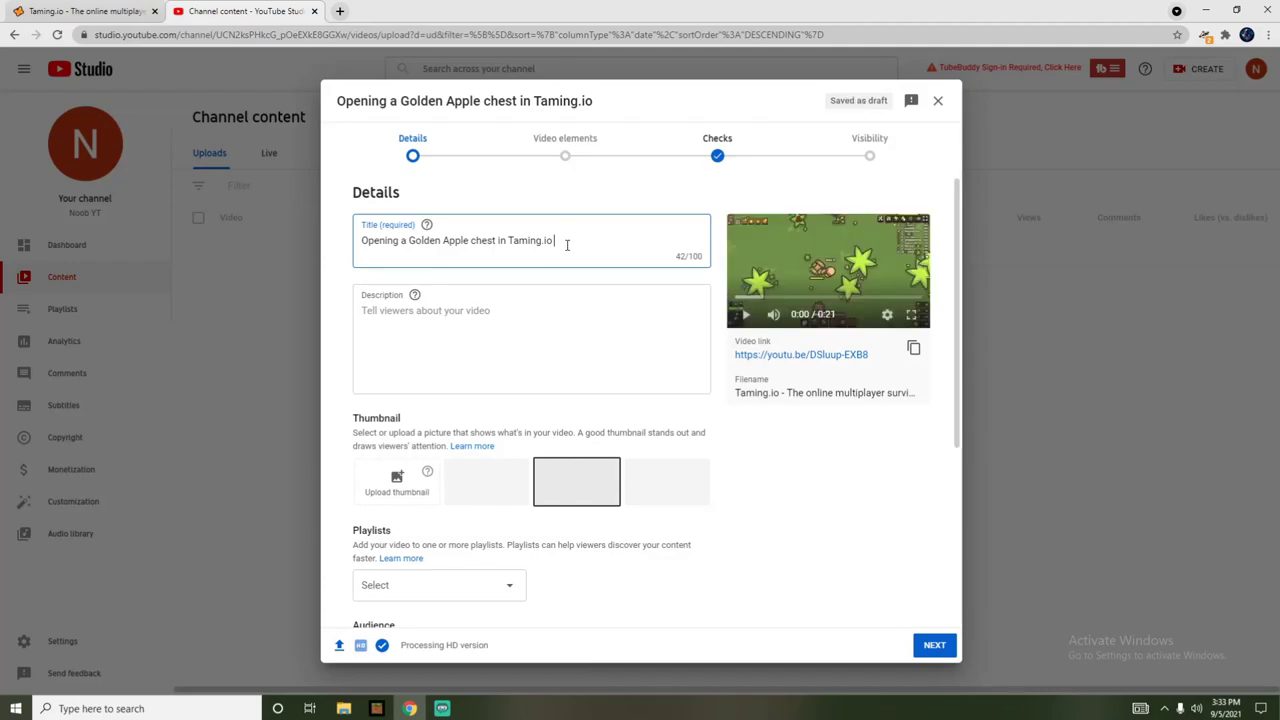
{"action": "type", "text": "#TamingIo #ProRaids #NewUpdate"}
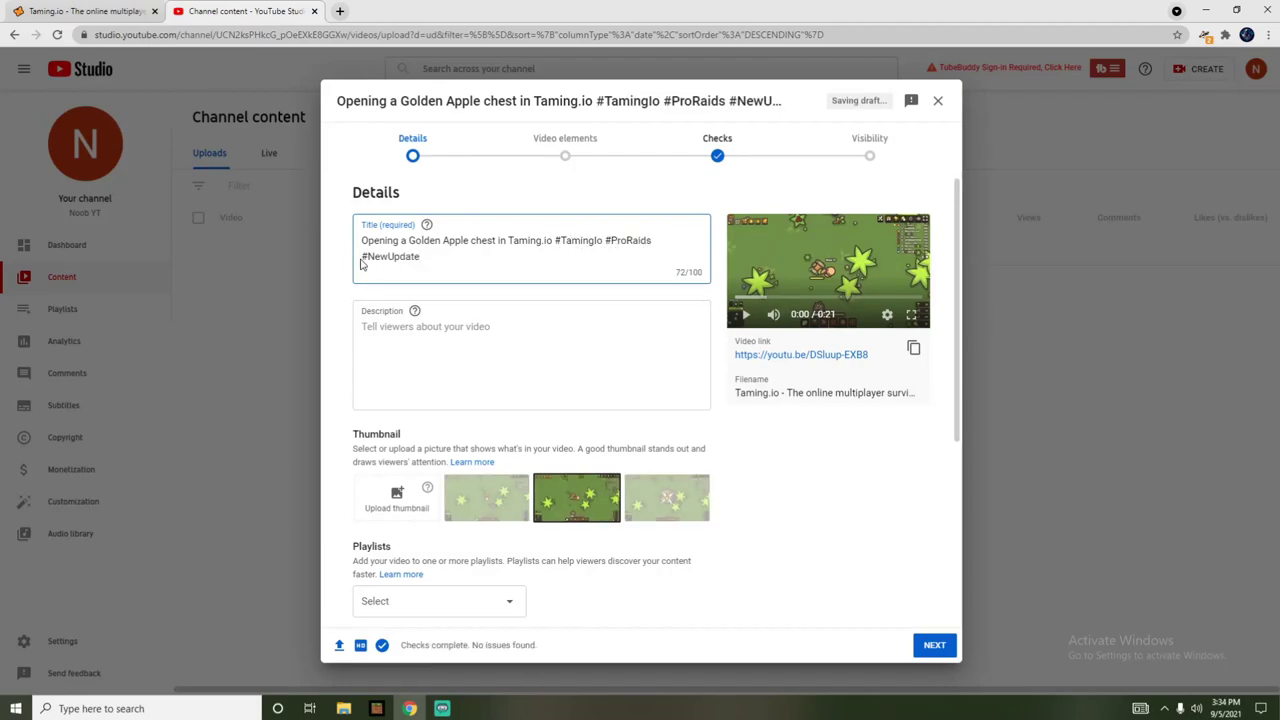
Write the description "In this video i open a golden apple chest in Taming.io! I hope you enjoy this video about me"
{"action": "left_click", "coordinate": [427, 331]}
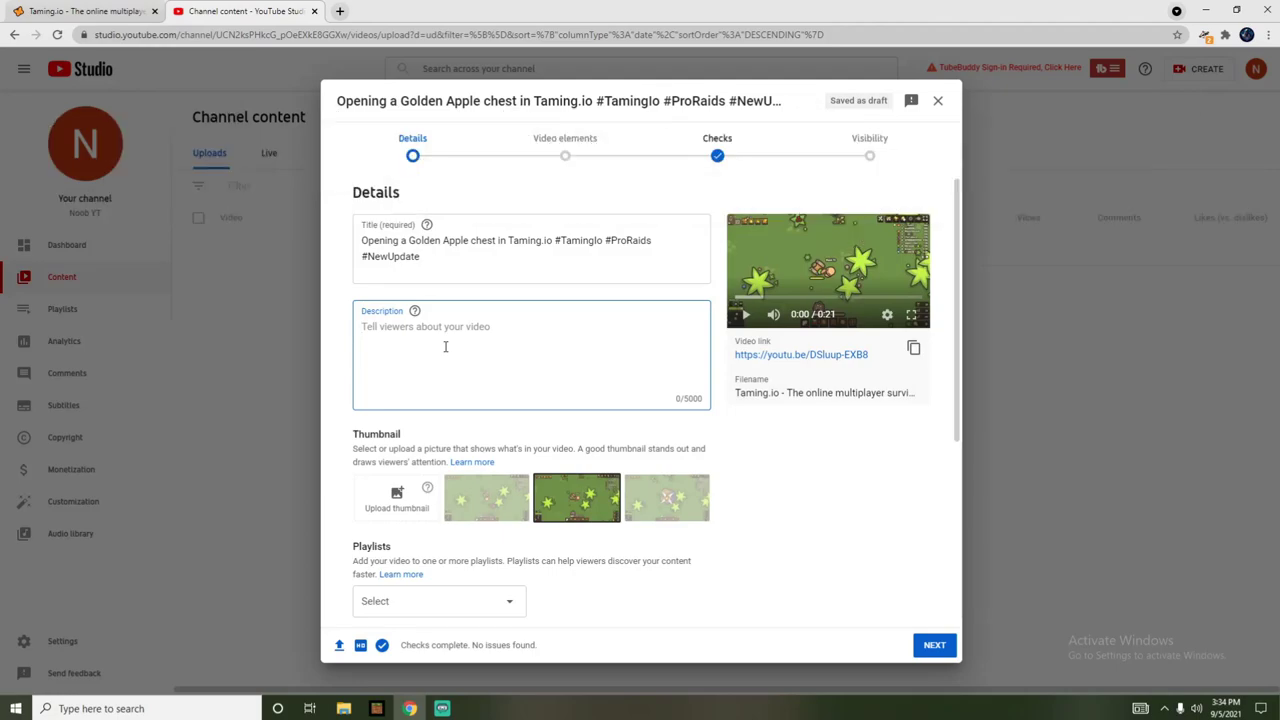
{"action": "type", "text": "Link"}
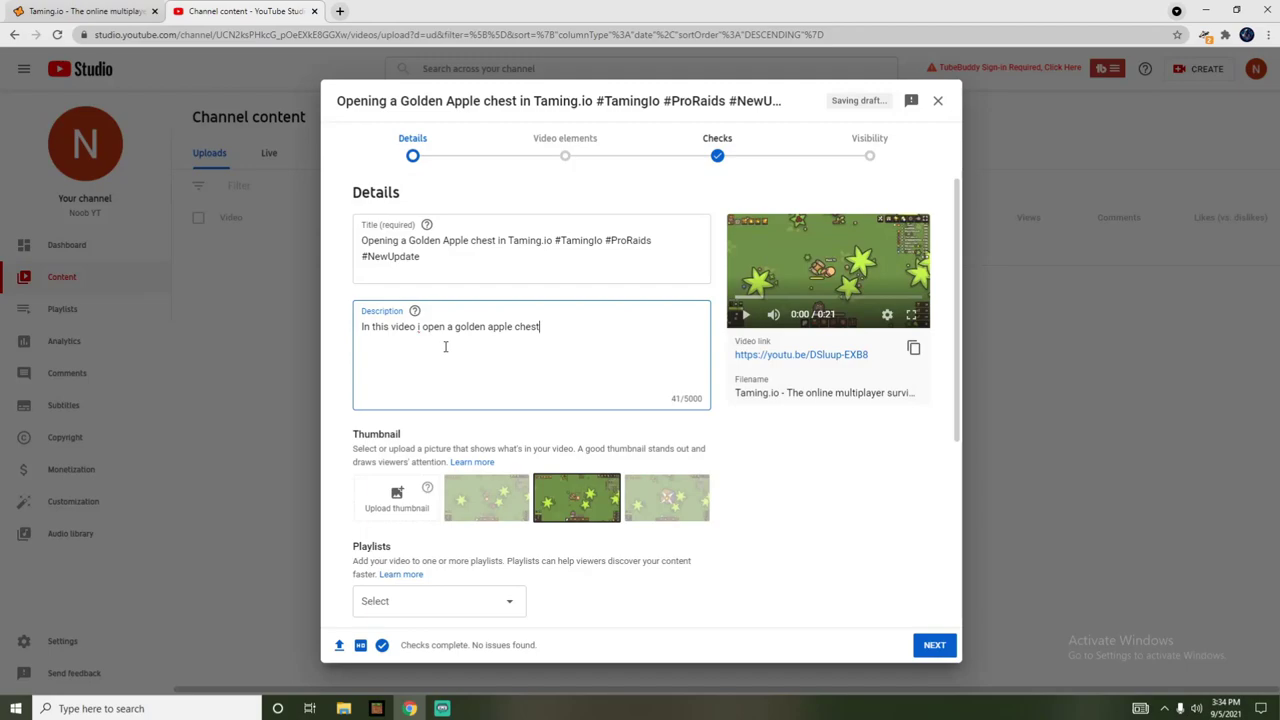
{"action": "type", "text": "in Tamin"}
{"action": "key", "text": "BackSpace"}
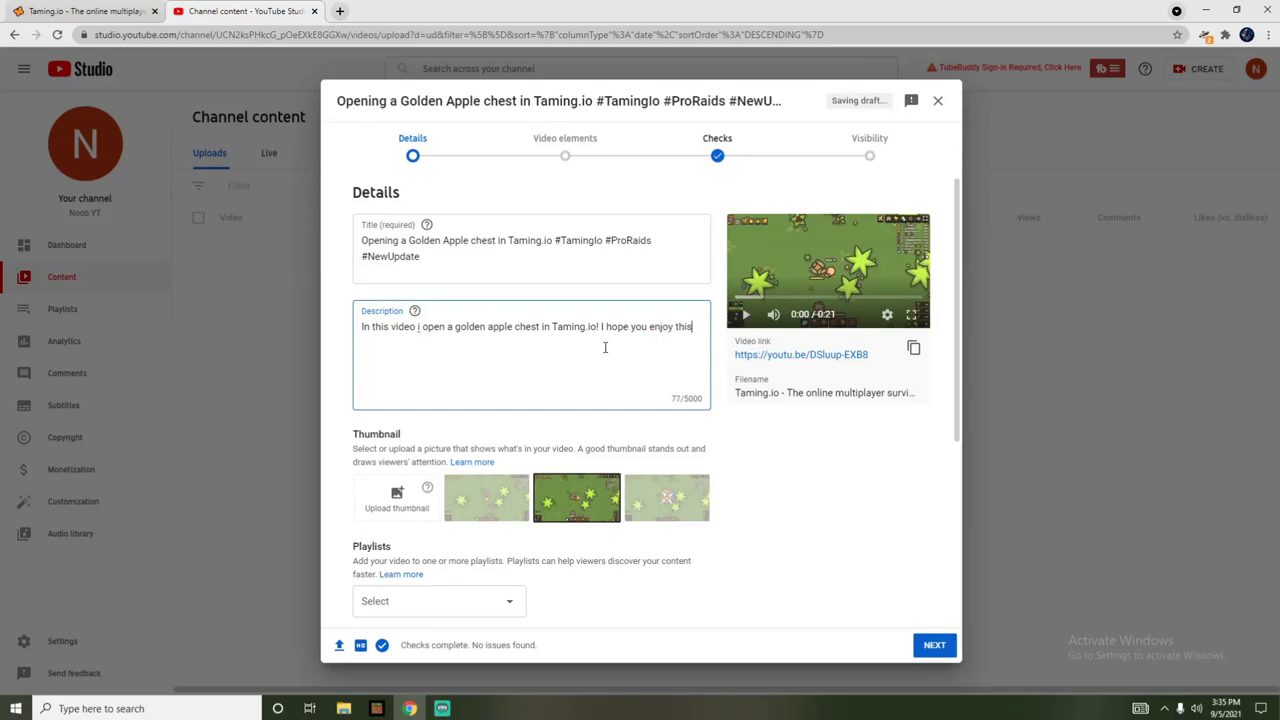
{"action": "type", "text": "deo about me"}
Copy the full video title to the end of the description and add a blank line below it
{"action": "left_click_drag", "start_coordinate": [365, 240], "coordinate": [425, 262]}
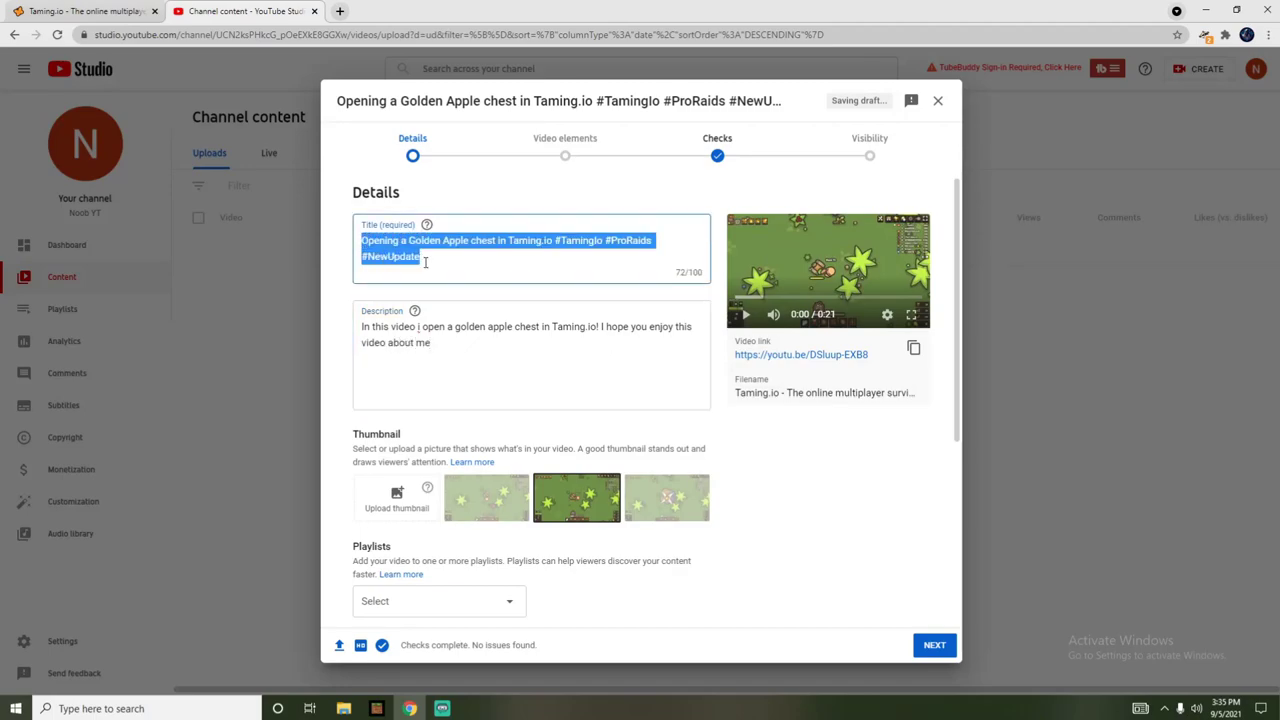
{"action": "right_click", "coordinate": [410, 246]}
{"action": "left_click", "coordinate": [450, 291]}
{"action": "left_click", "coordinate": [463, 349]}
{"action": "key", "text": "ctrl+v"}
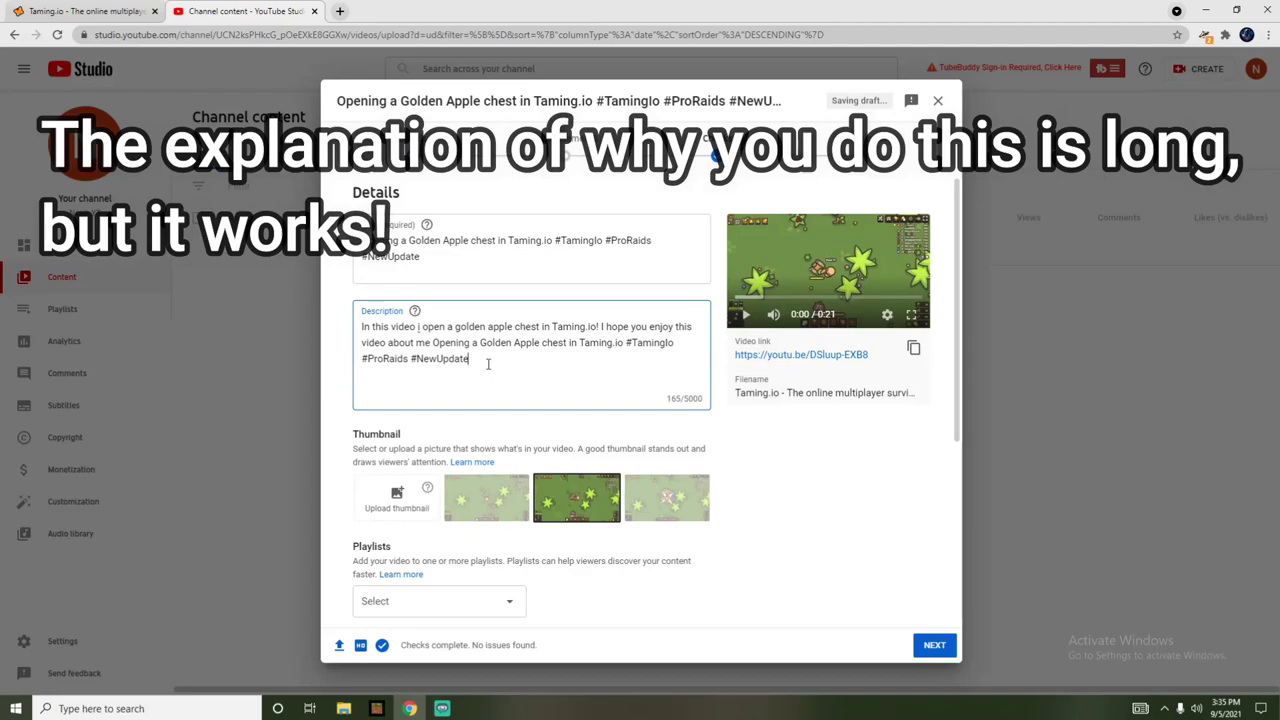
{"action": "key", "text": "Return"}
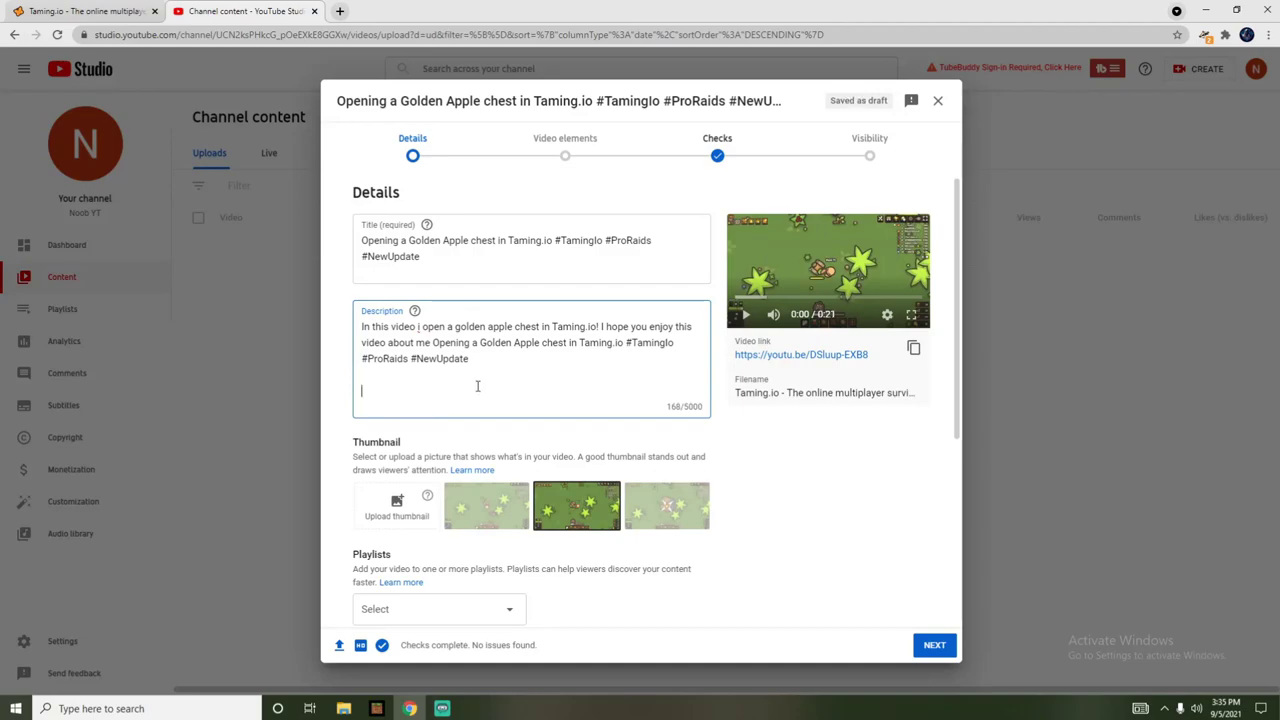
Search the web for "youtube tag generator" in a new tab and open the YouTube Keyword Tool result
{"action": "left_click", "coordinate": [340, 11]}
{"action": "type", "text": "youtu"}
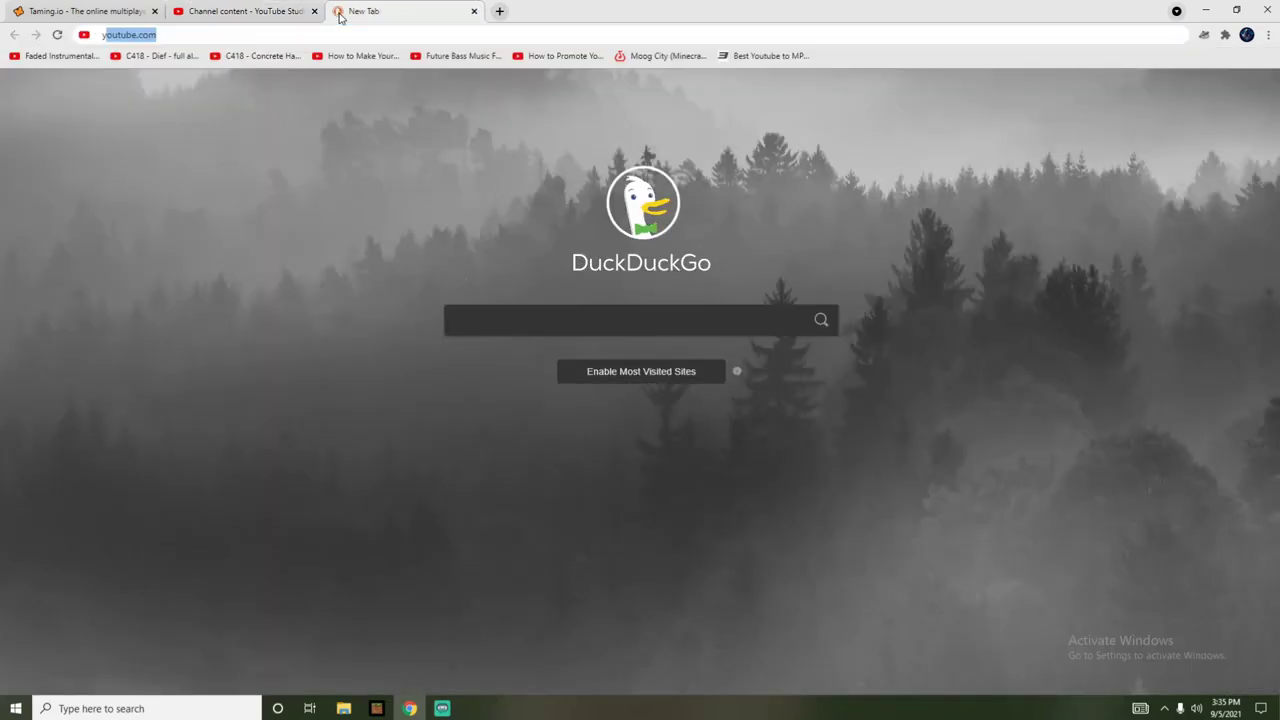
{"action": "type", "text": "be tag"}
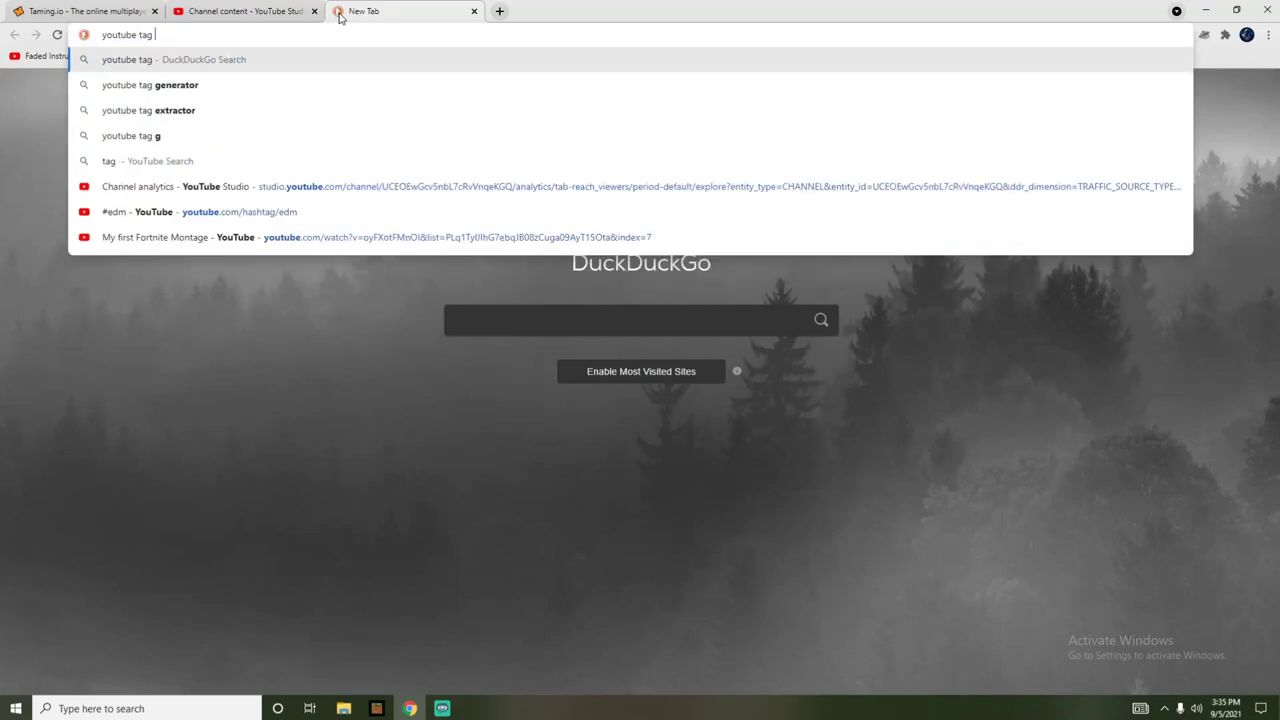
{"action": "left_click", "coordinate": [233, 88]}
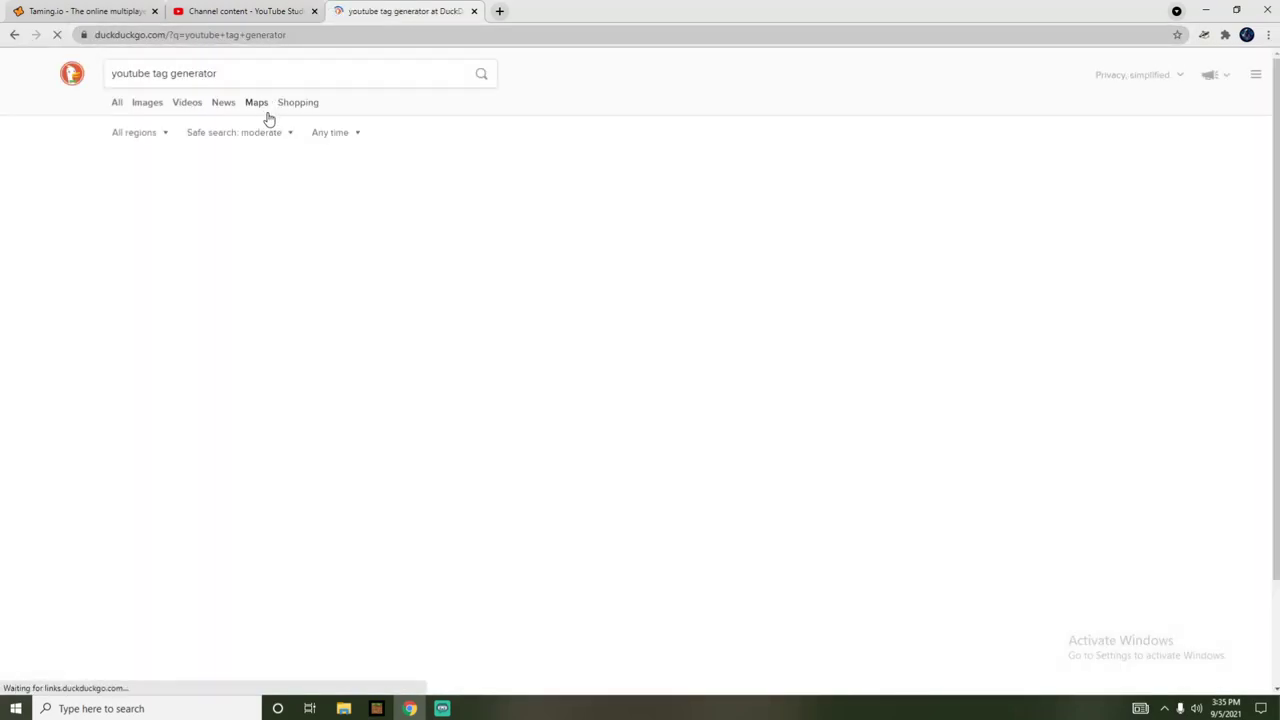
{"action": "scroll", "coordinate": [232, 525], "scroll_direction": "down", "scroll_amount": 2}
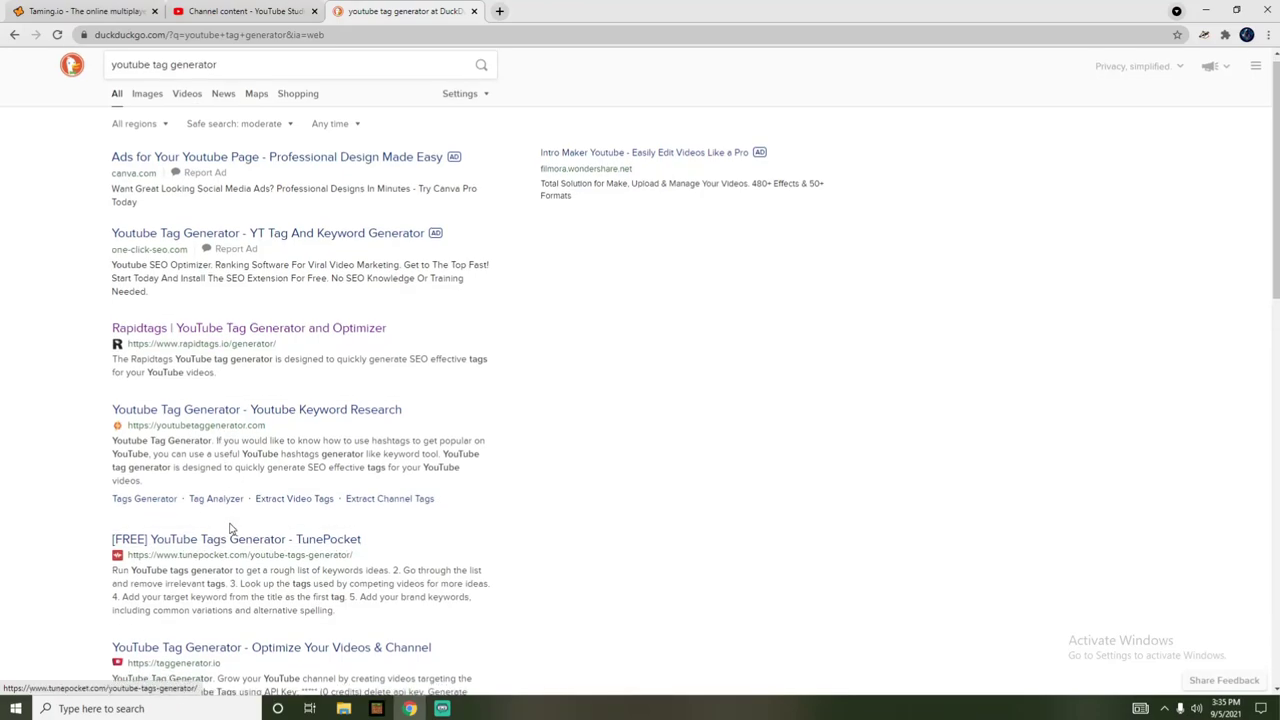
{"action": "scroll", "coordinate": [240, 515], "scroll_direction": "down", "scroll_amount": 4}
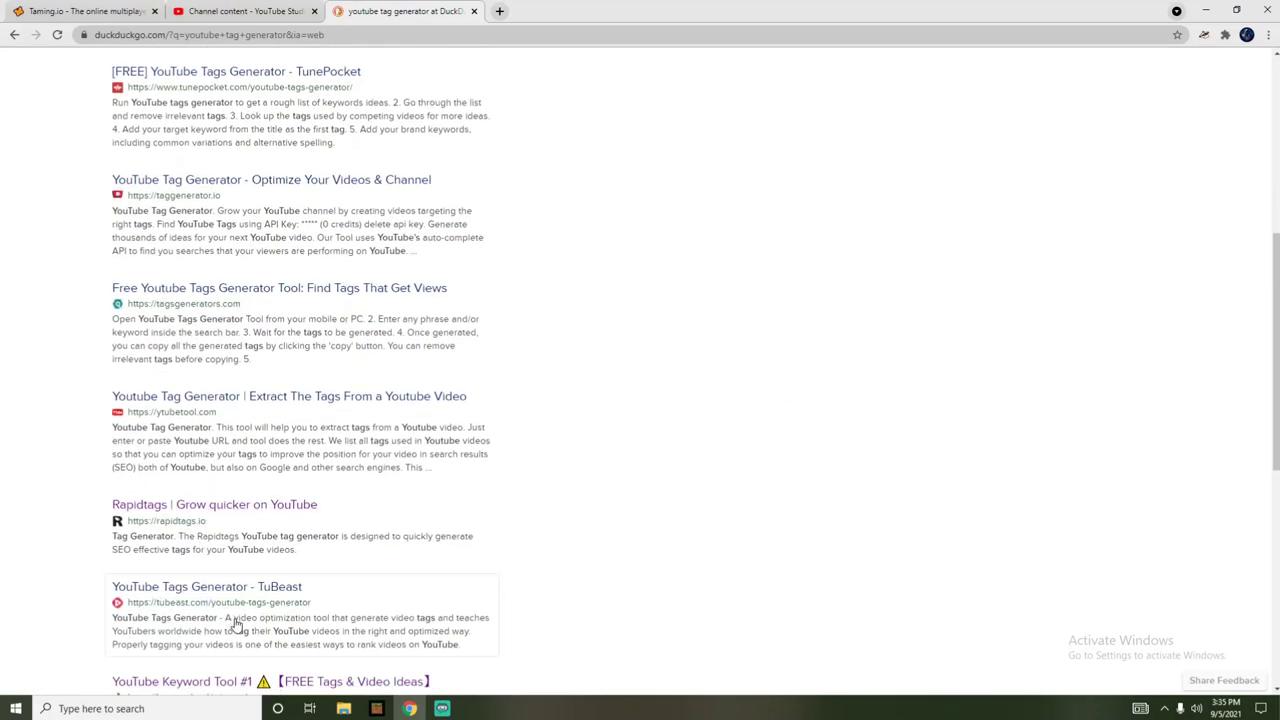
{"action": "left_click", "coordinate": [166, 562]}
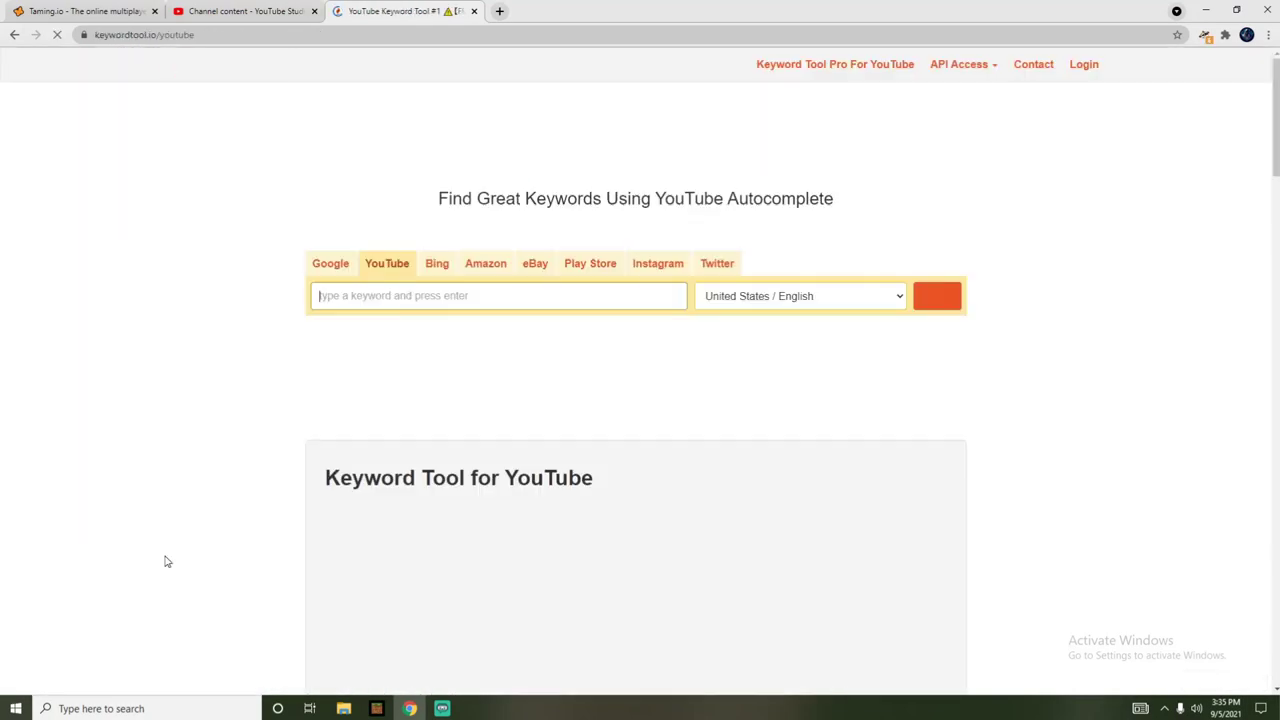
Generate YouTube keyword suggestions for "taming io" with United States / English selected
{"action": "left_click", "coordinate": [392, 298]}
{"action": "type", "text": "taming io"}
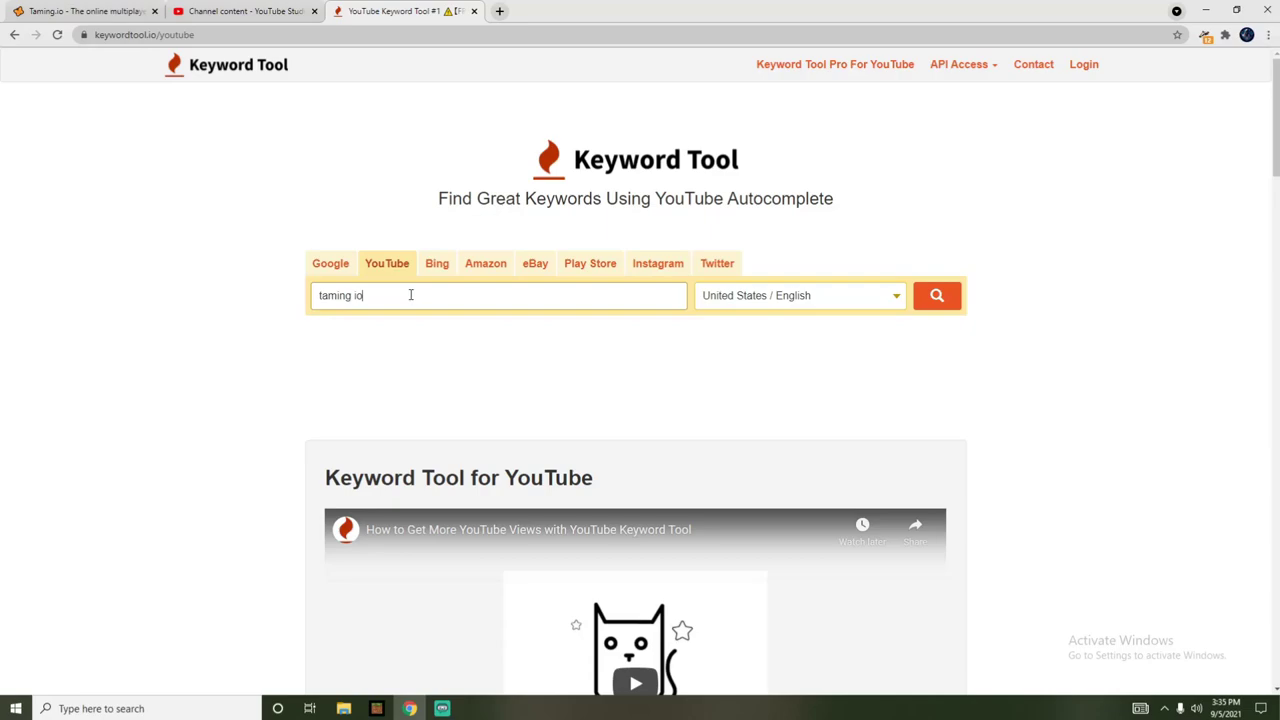
{"action": "key", "text": "Return"}
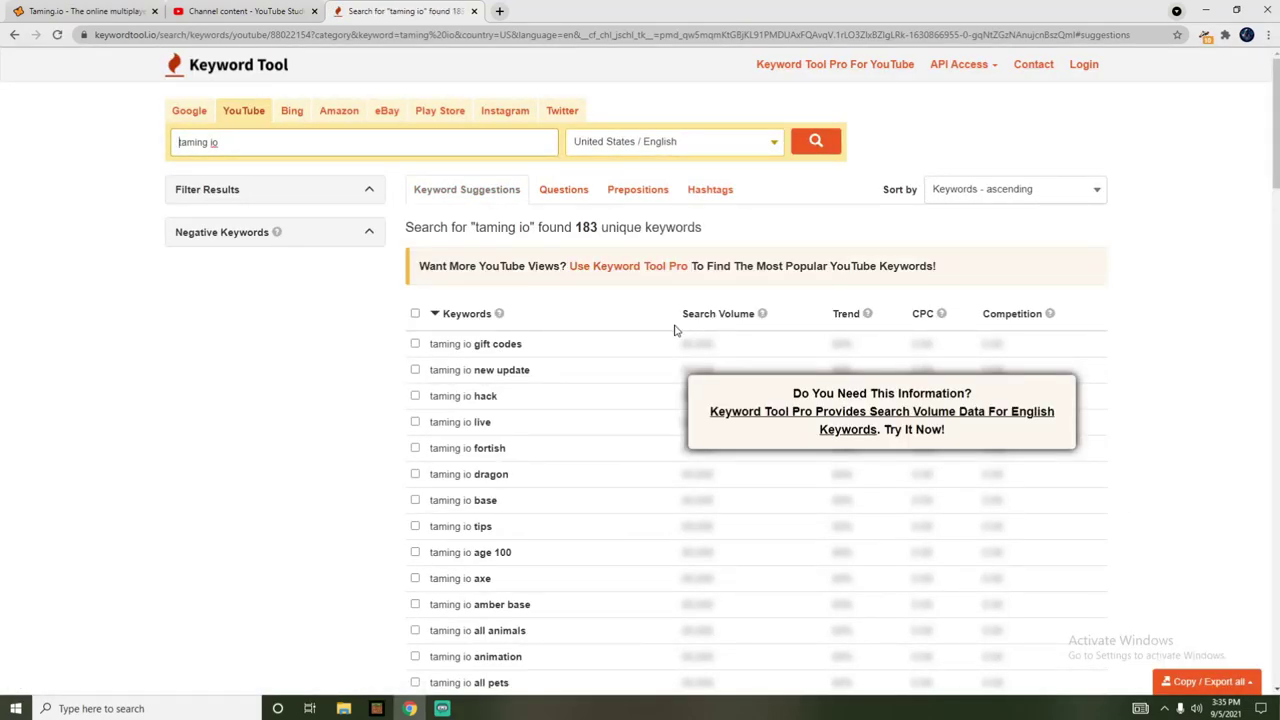
Copy all the generated keyword suggestions and return to the video's upload details in YouTube Studio
{"action": "scroll", "coordinate": [774, 449], "scroll_direction": "down", "scroll_amount": 10}
{"action": "left_click", "coordinate": [1207, 681]}
{"action": "left_click", "coordinate": [1192, 614]}
{"action": "left_click", "coordinate": [240, 11]}
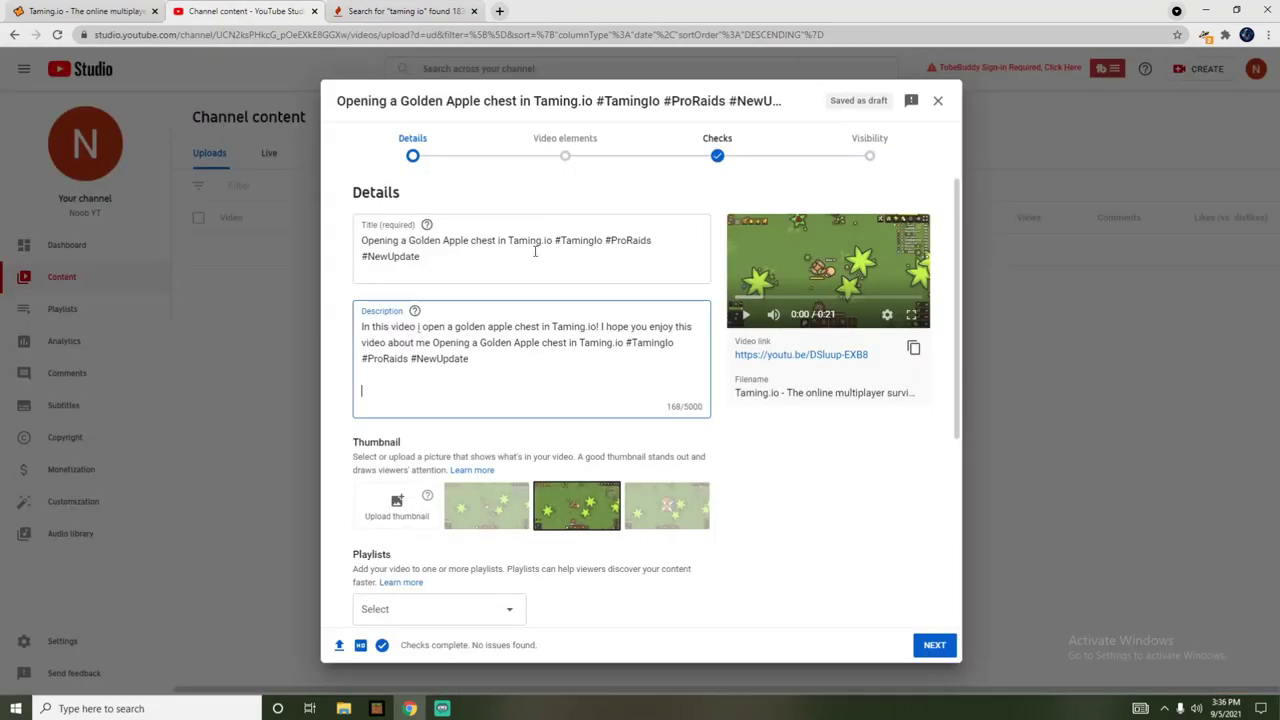
Insert a long run of blank lines below the description text and add a "TAGS:" label at its end
{"action": "key", "text": "Return"}
{"action": "key", "text": "Return"}
{"action": "key", "text": "Return"}
{"action": "key", "text": "Return"}
{"action": "key", "text": "Return"}
{"action": "key", "text": "Return"}
{"action": "key", "text": "Return"}
{"action": "key", "text": "Return"}
{"action": "key", "text": "Return"}
{"action": "key", "text": "Return"}
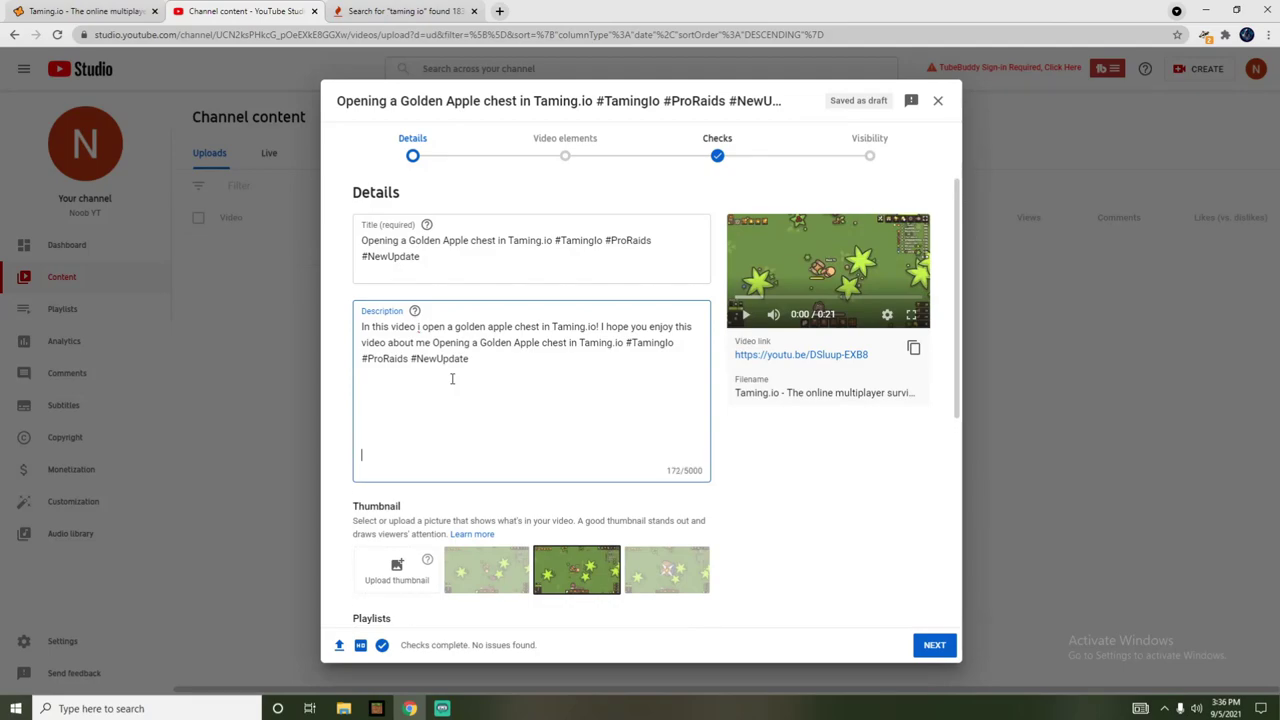
{"action": "scroll", "coordinate": [502, 403], "scroll_direction": "down", "scroll_amount": 2}
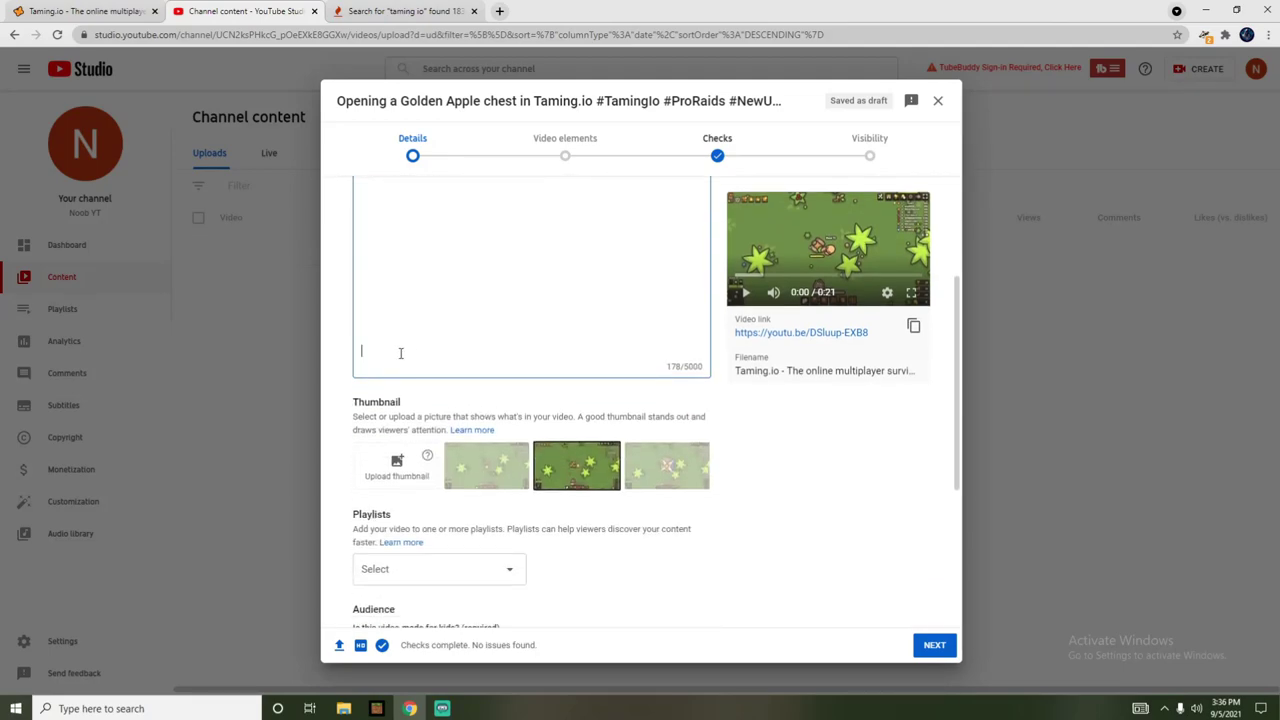
{"action": "key", "text": "Return"}
{"action": "key", "text": "Return"}
{"action": "key", "text": "Return"}
{"action": "key", "text": "Return"}
{"action": "key", "text": "Return"}
{"action": "key", "text": "Return"}
{"action": "type", "text": "TAgs"}
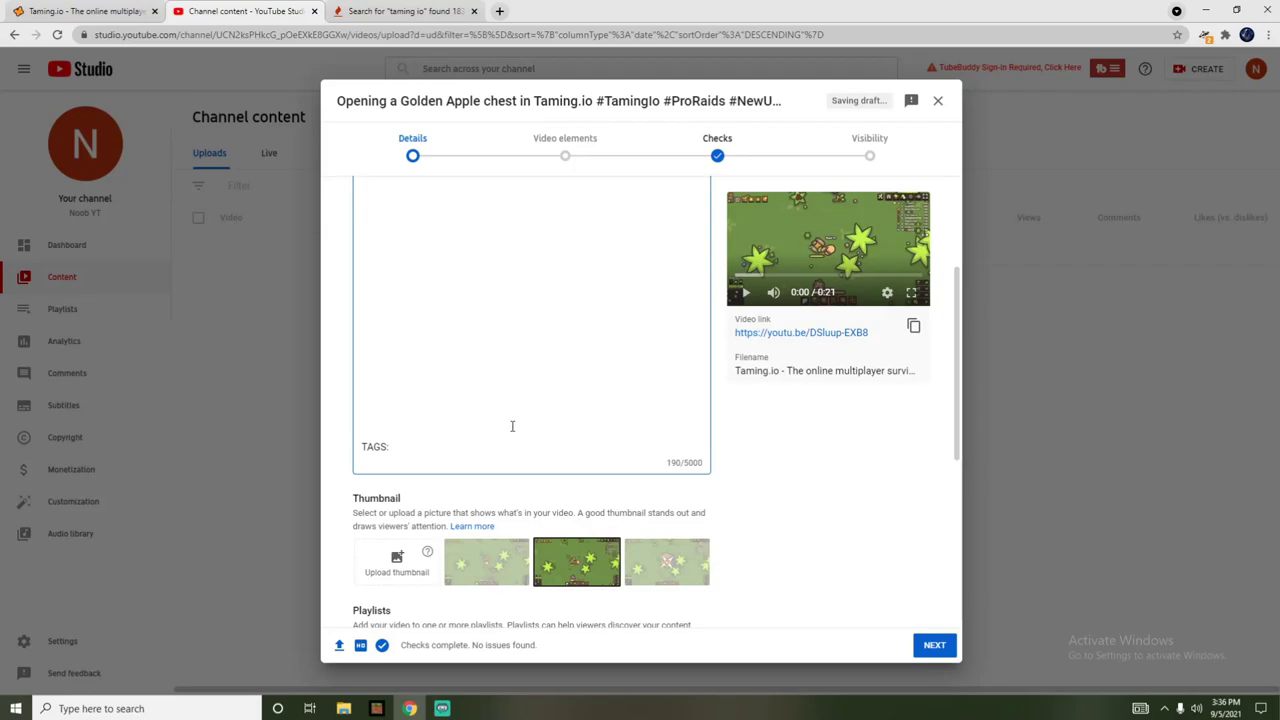
Paste the copied keyword suggestions after the "TAGS:" label and check the list through to its end
{"action": "key", "text": "ctrl+v"}
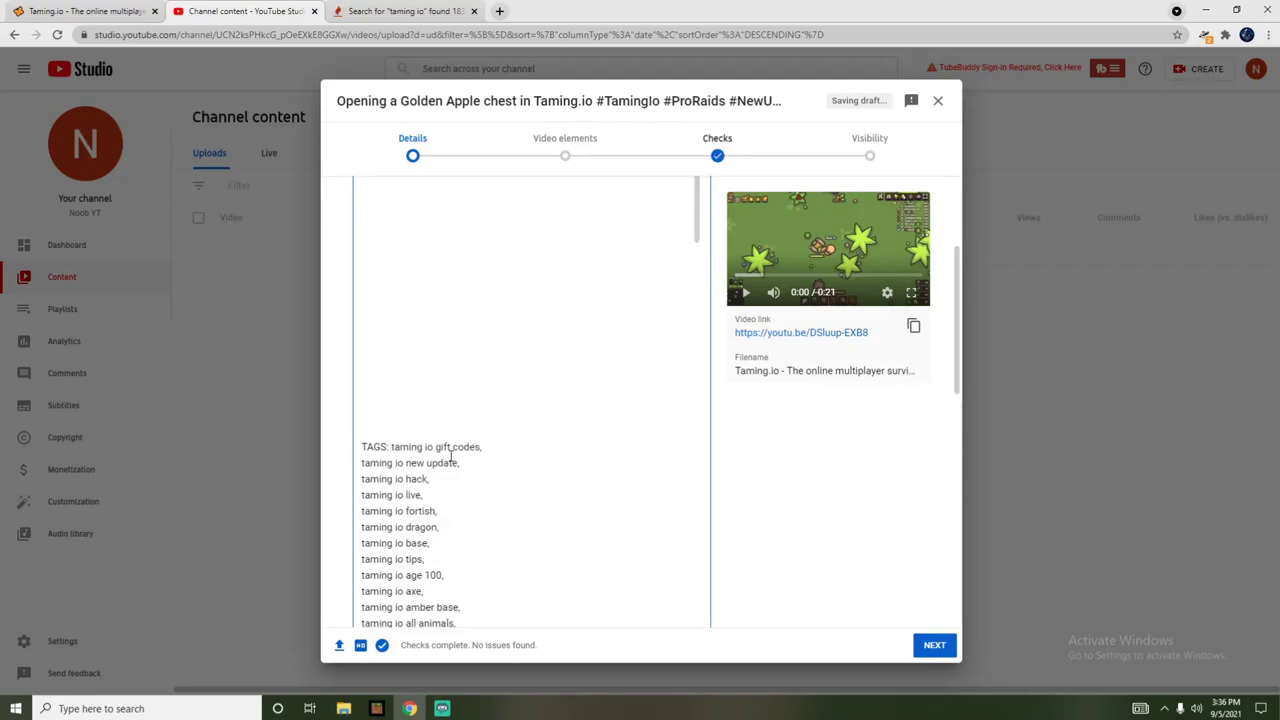
{"action": "right_click", "coordinate": [502, 431]}
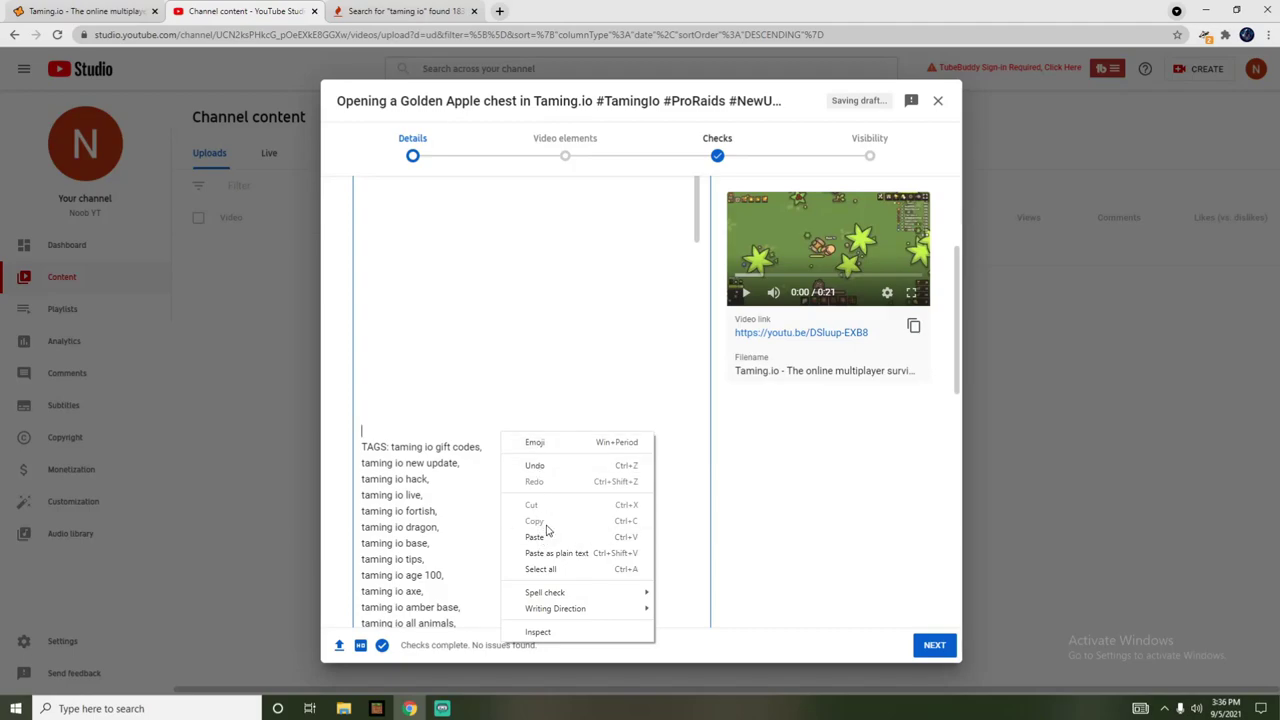
{"action": "left_click", "coordinate": [480, 440]}
{"action": "scroll", "coordinate": [497, 437], "scroll_direction": "down", "scroll_amount": 10}
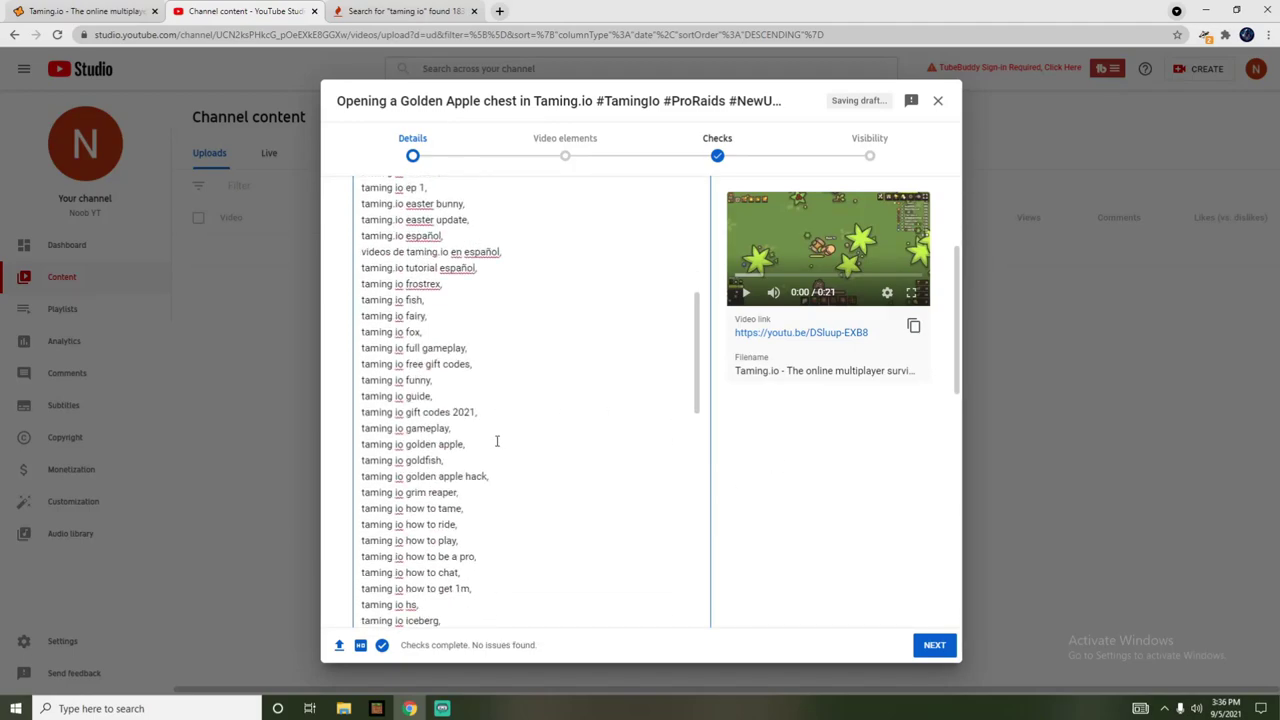
{"action": "scroll", "coordinate": [605, 495], "scroll_direction": "down", "scroll_amount": 10}
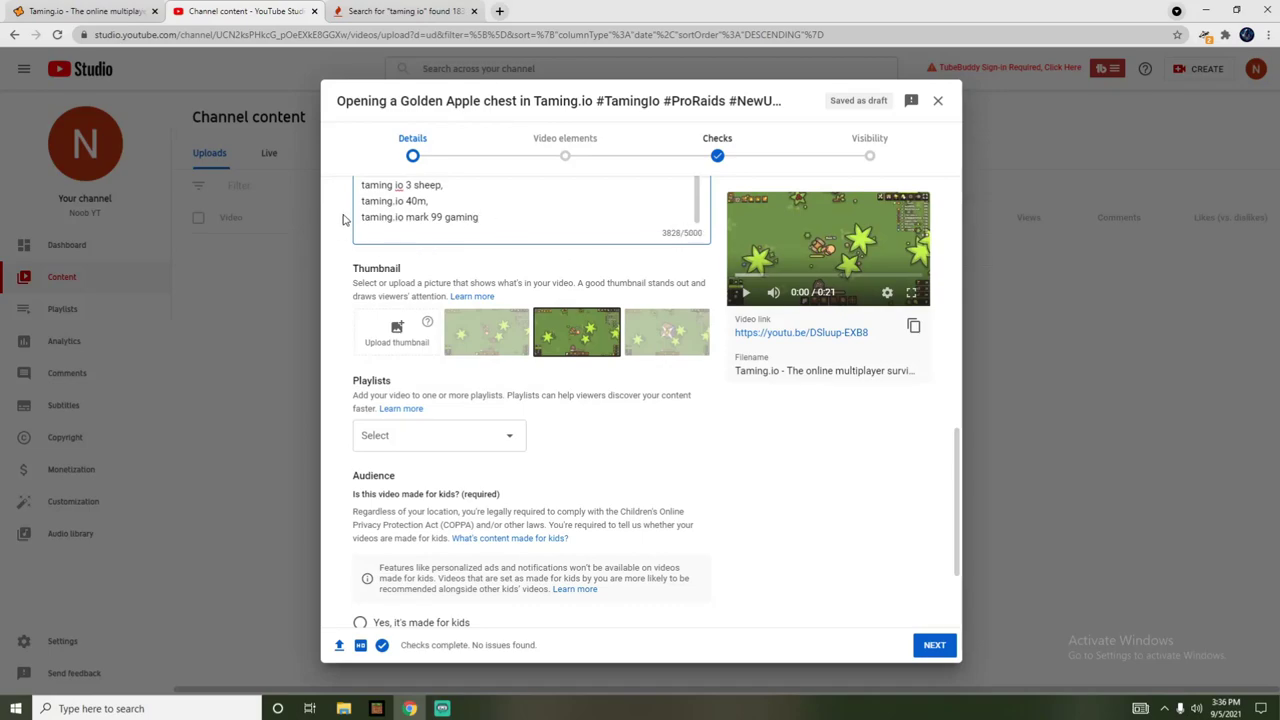
Try out the three auto-generated thumbnails and select the third one, showing the chest close up
{"action": "left_click", "coordinate": [498, 320]}
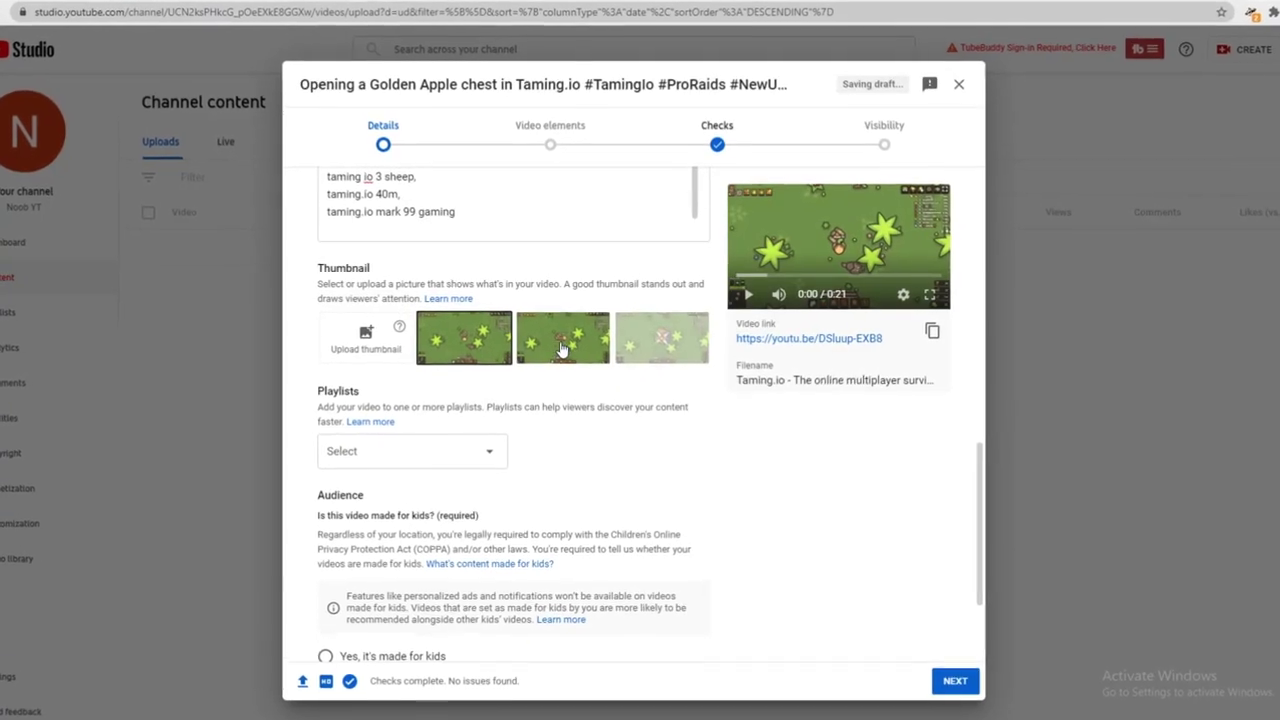
{"action": "left_click", "coordinate": [561, 348]}
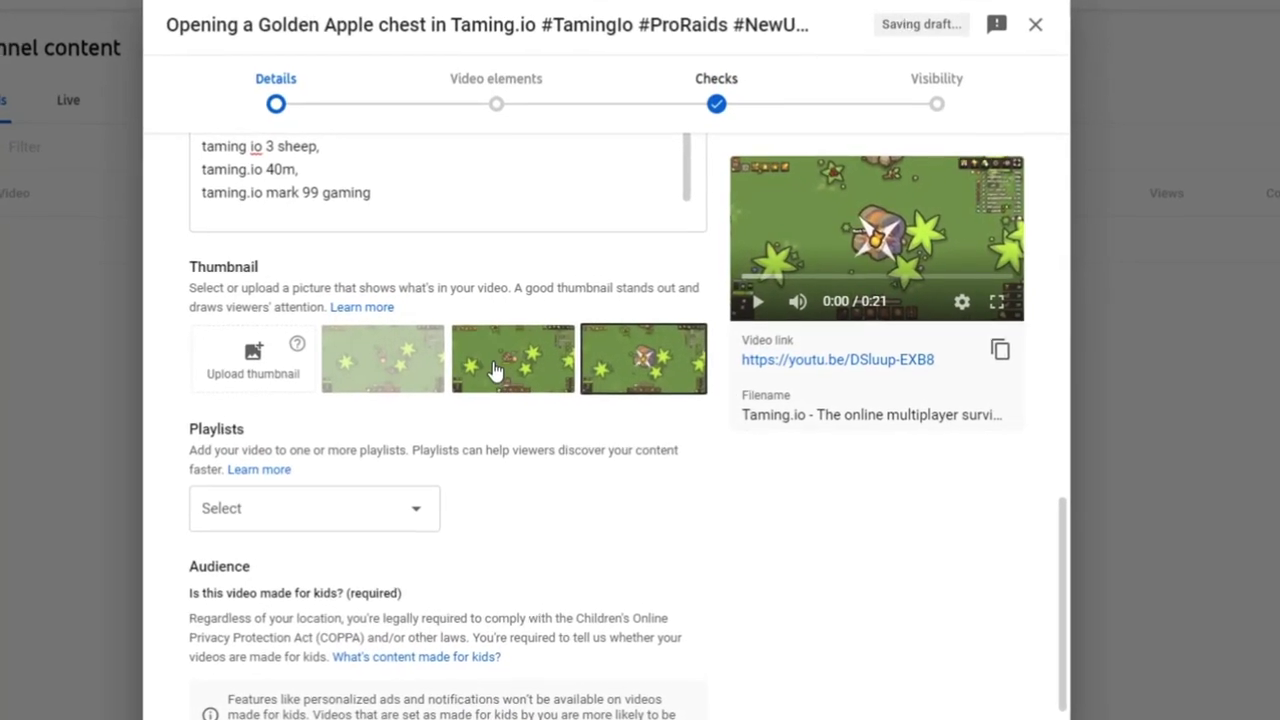
{"action": "left_click", "coordinate": [540, 354]}
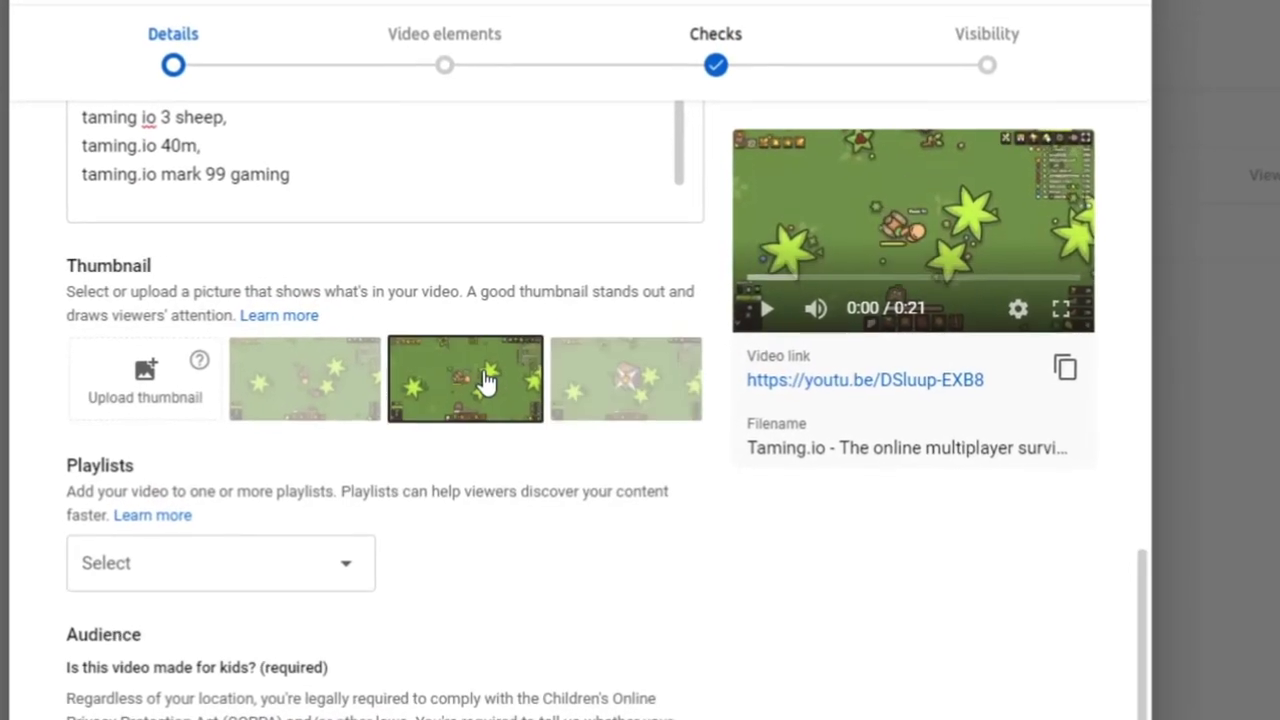
{"action": "left_click", "coordinate": [355, 378]}
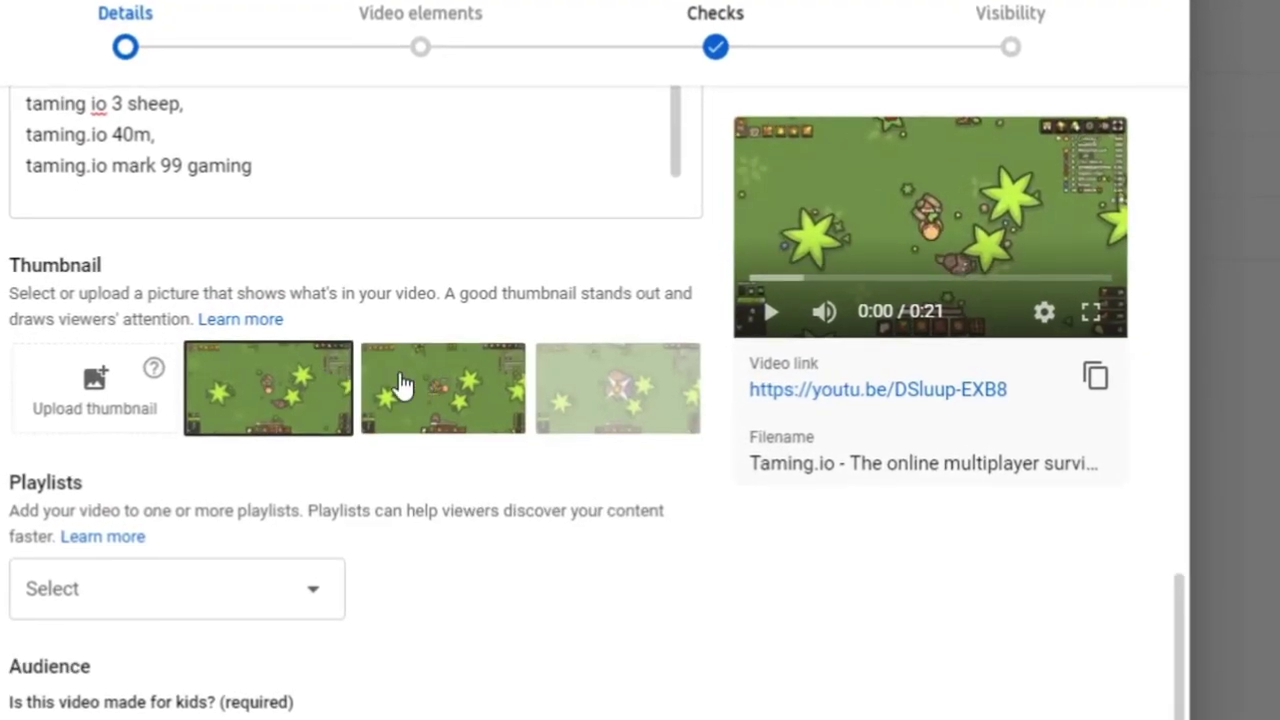
{"action": "left_click", "coordinate": [627, 376]}
{"action": "left_click", "coordinate": [290, 376]}
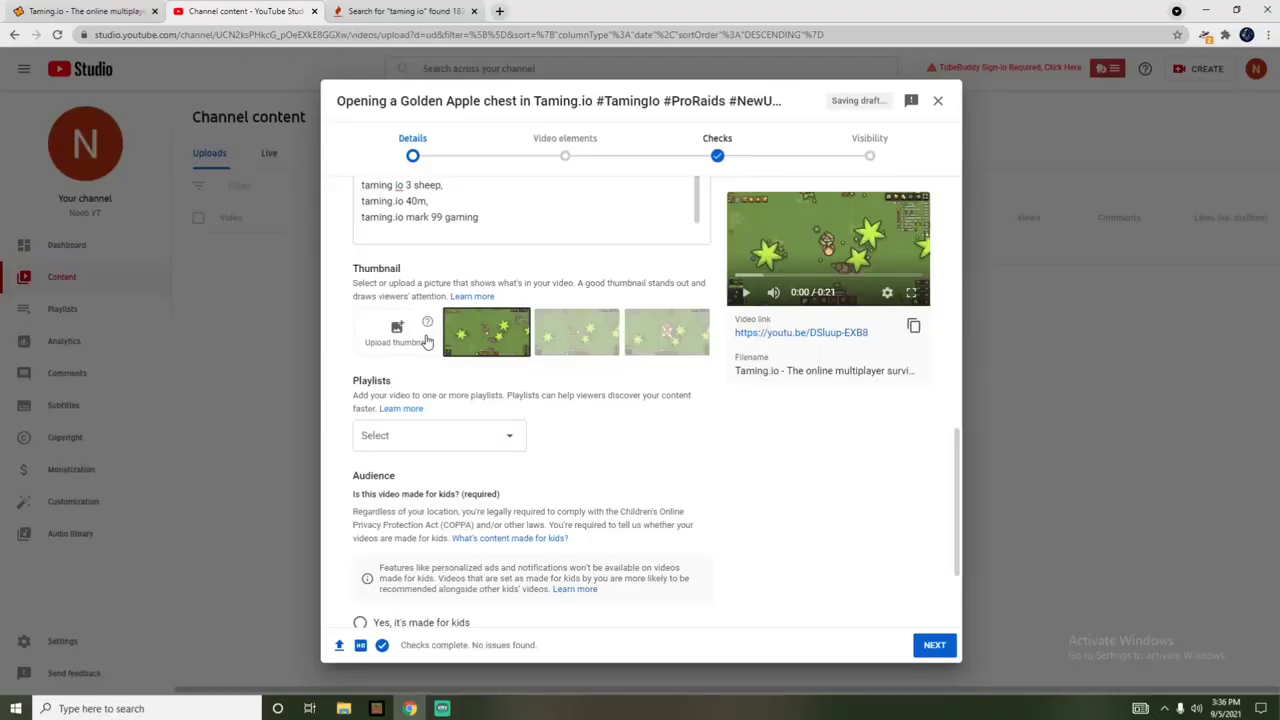
{"action": "left_click", "coordinate": [651, 347]}
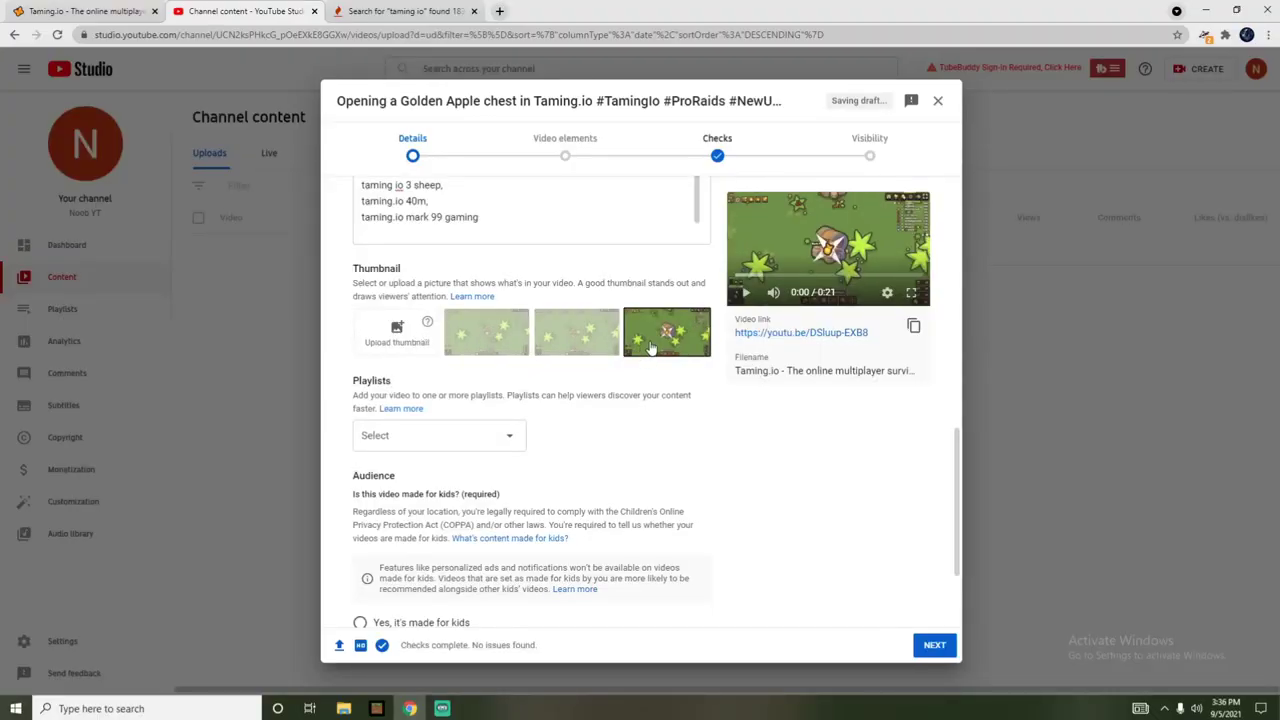
{"action": "left_click", "coordinate": [565, 340]}
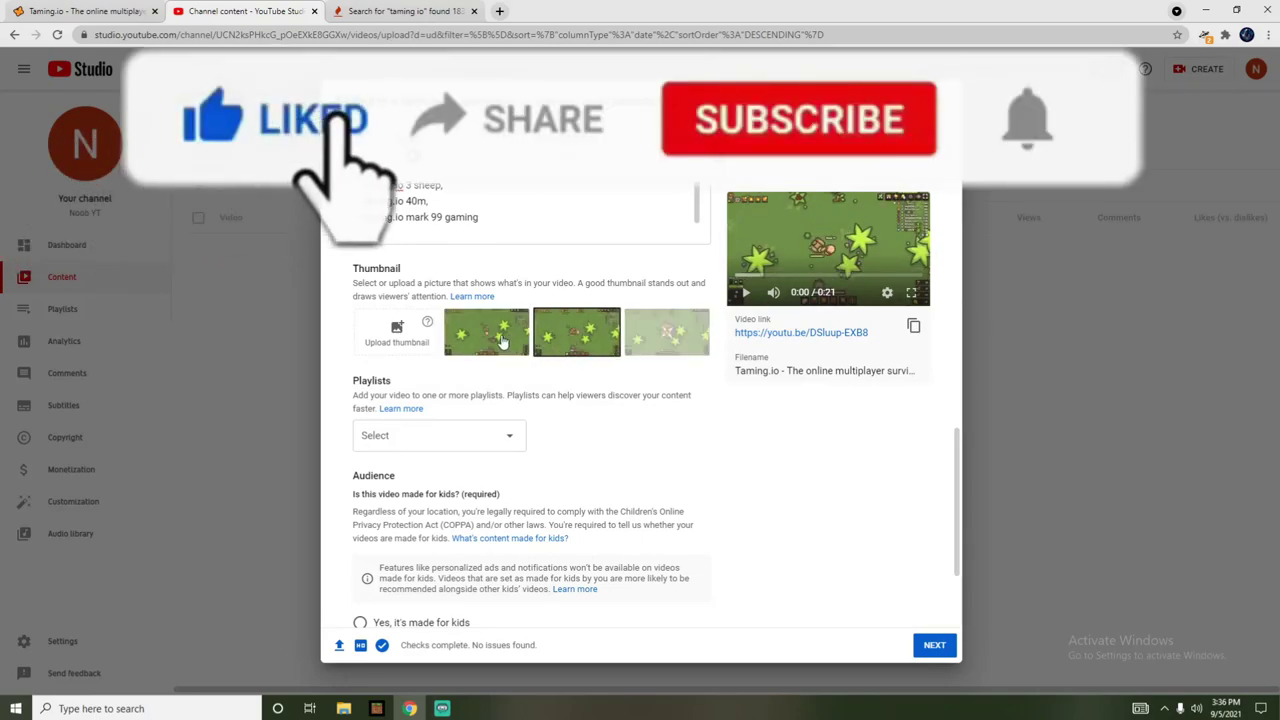
{"action": "left_click", "coordinate": [665, 335]}
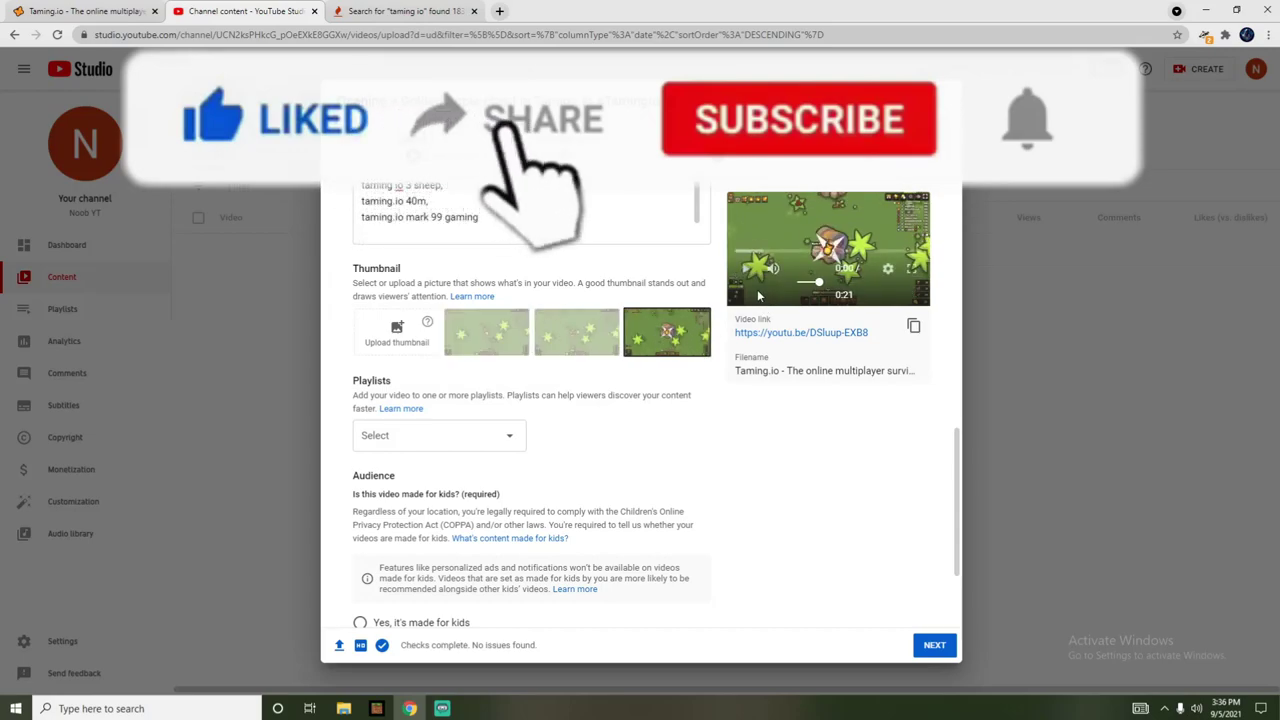
Create a public playlist titled "Taming.io" and add the video to it
{"action": "left_click", "coordinate": [459, 432]}
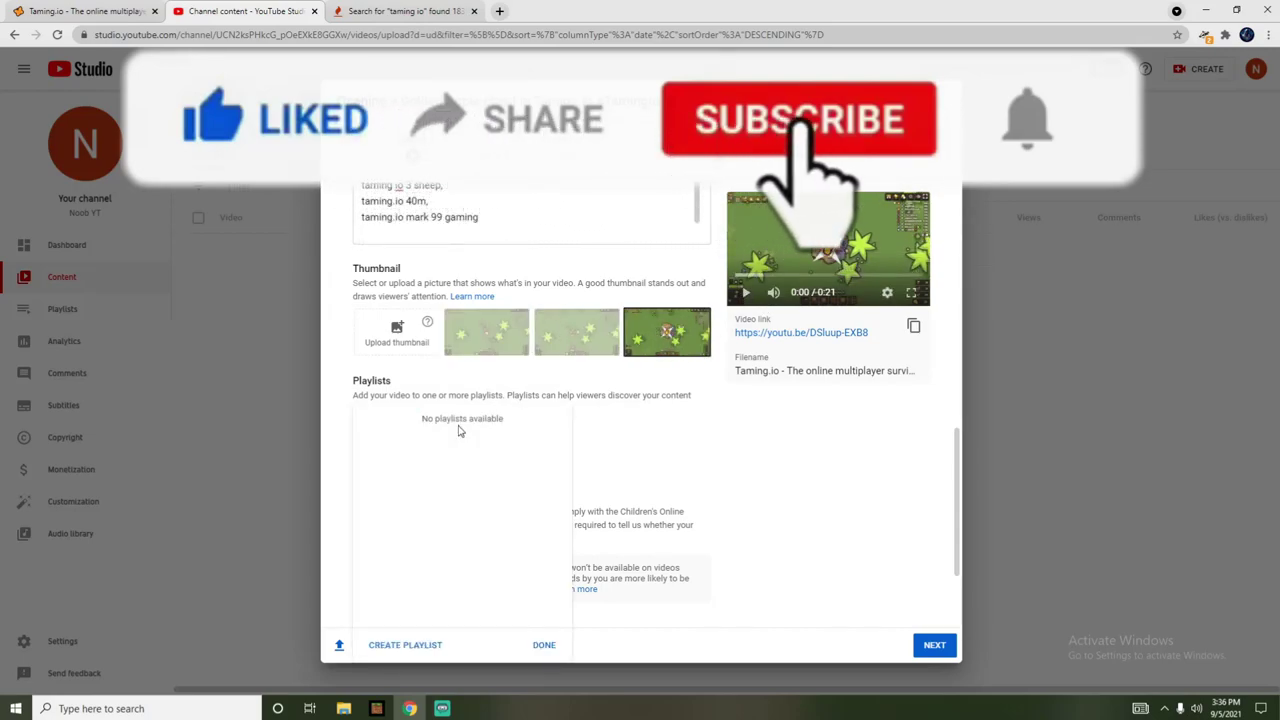
{"action": "left_click", "coordinate": [408, 646]}
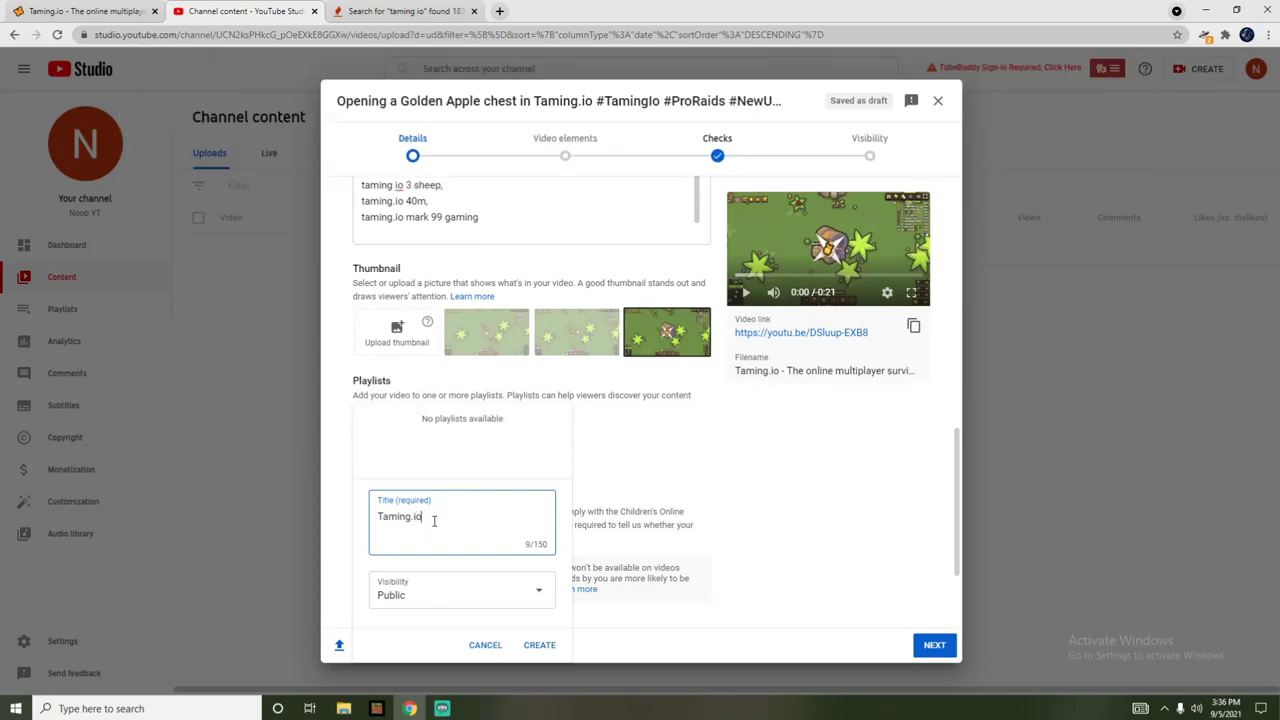
{"action": "left_click", "coordinate": [539, 645]}
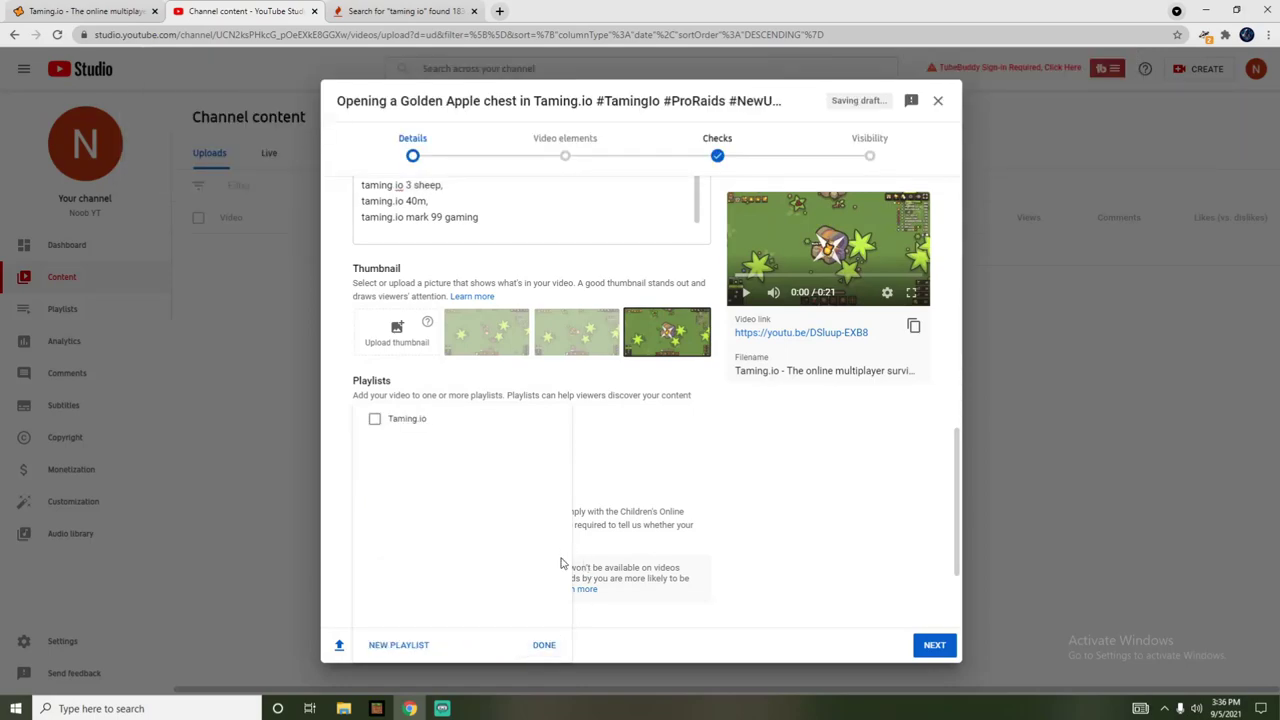
{"action": "left_click", "coordinate": [374, 419]}
{"action": "left_click", "coordinate": [542, 645]}
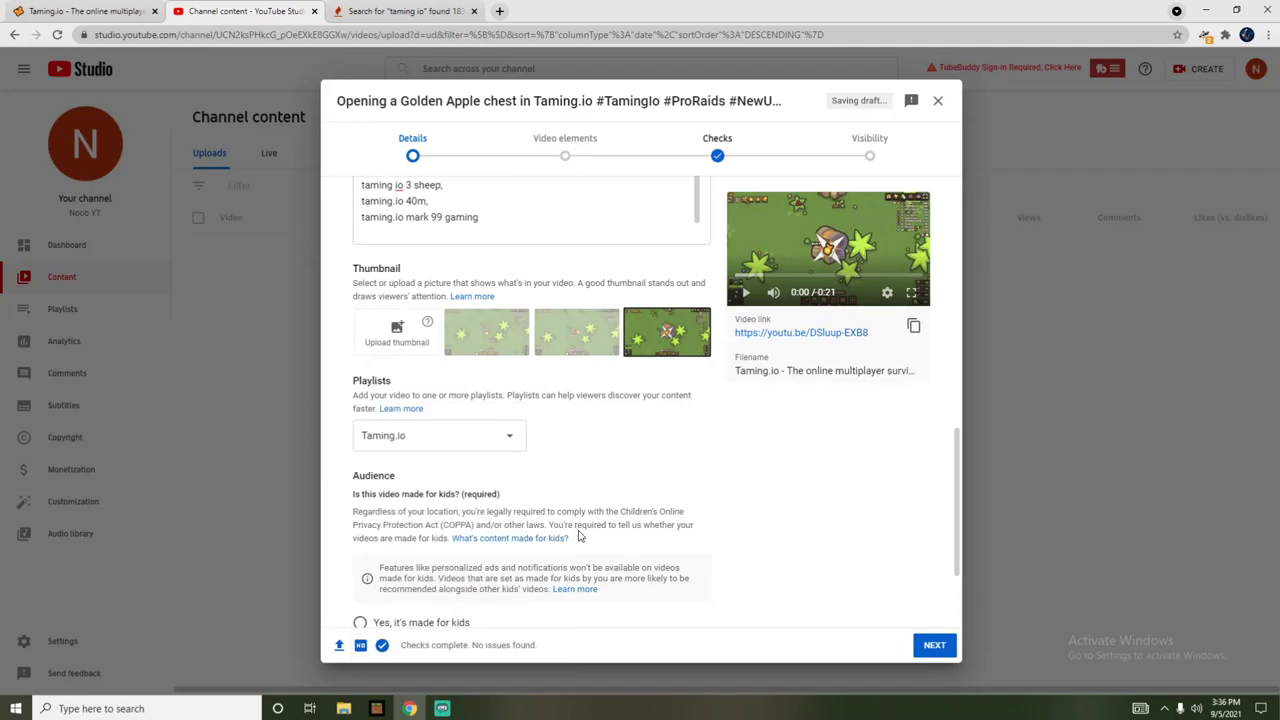
Mark the video as not made for kids and expand the additional detail options down to the tags
{"action": "scroll", "coordinate": [447, 517], "scroll_direction": "down", "scroll_amount": 2}
{"action": "left_click", "coordinate": [382, 507]}
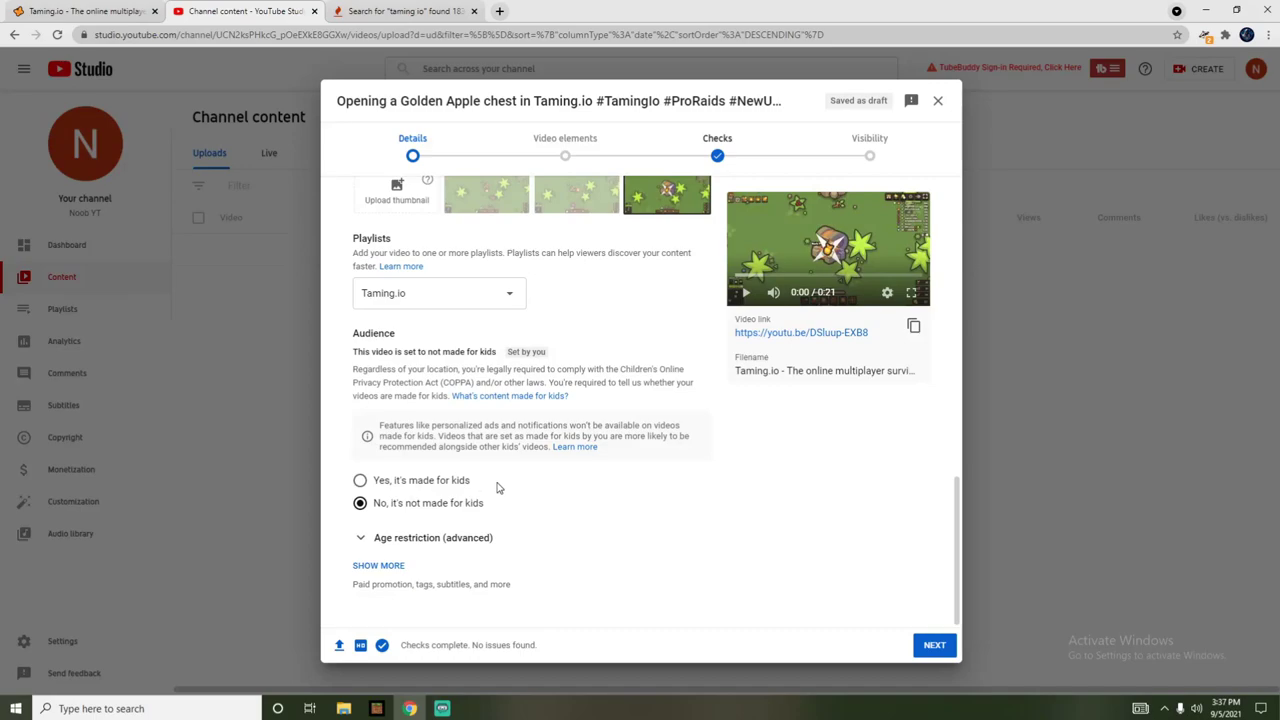
{"action": "left_click", "coordinate": [380, 566]}
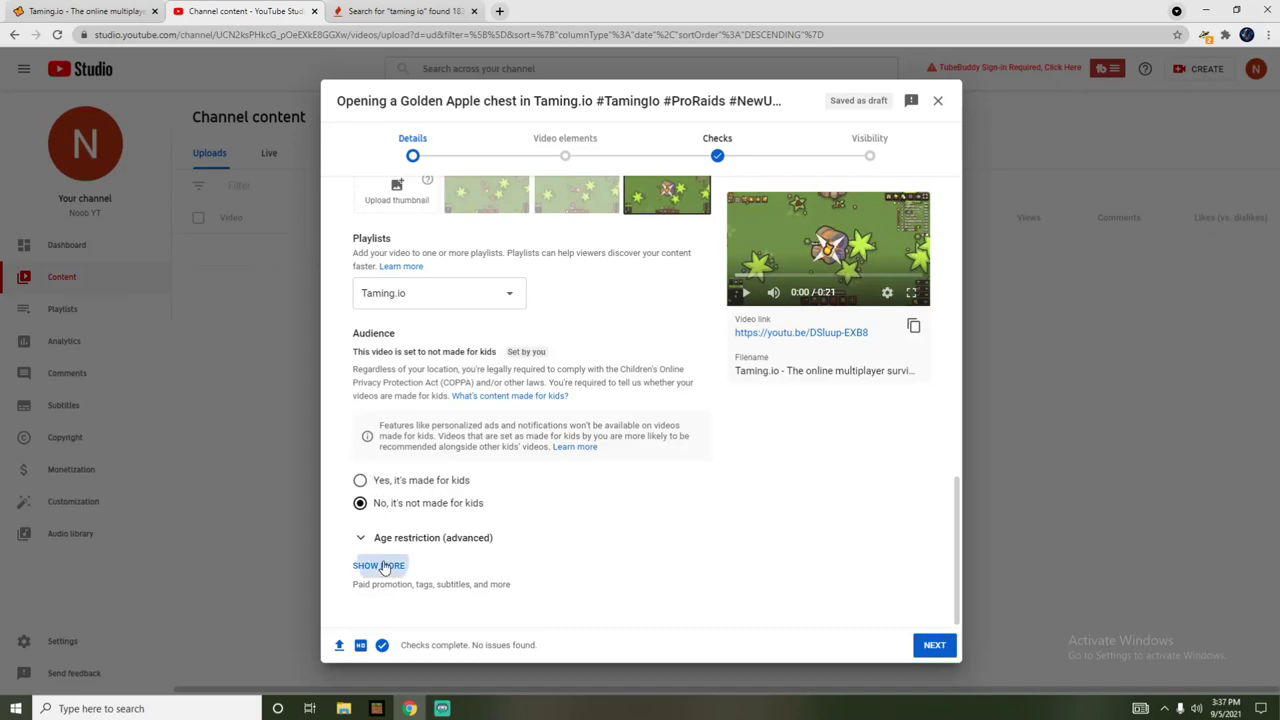
{"action": "scroll", "coordinate": [500, 534], "scroll_direction": "down", "scroll_amount": 3}
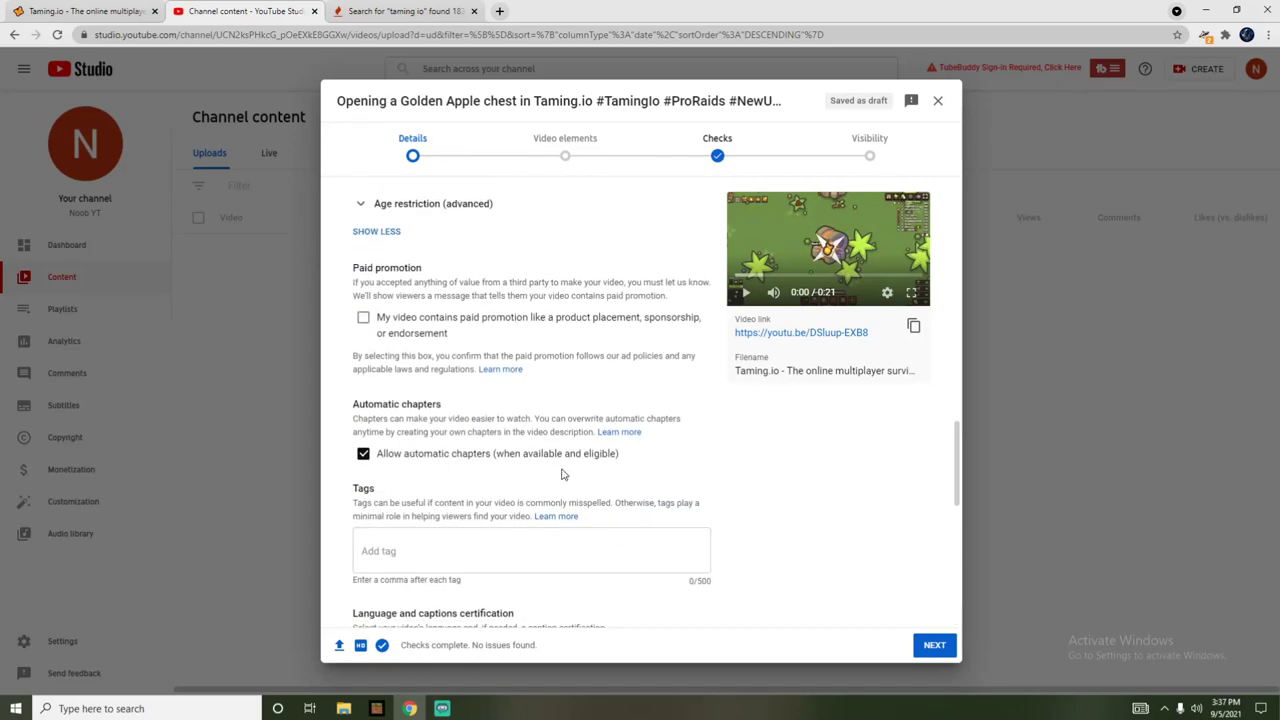
Bring up the "youtube tag generator" search results in a separate tab and return to the video's Tags field
{"action": "left_click", "coordinate": [398, 553]}
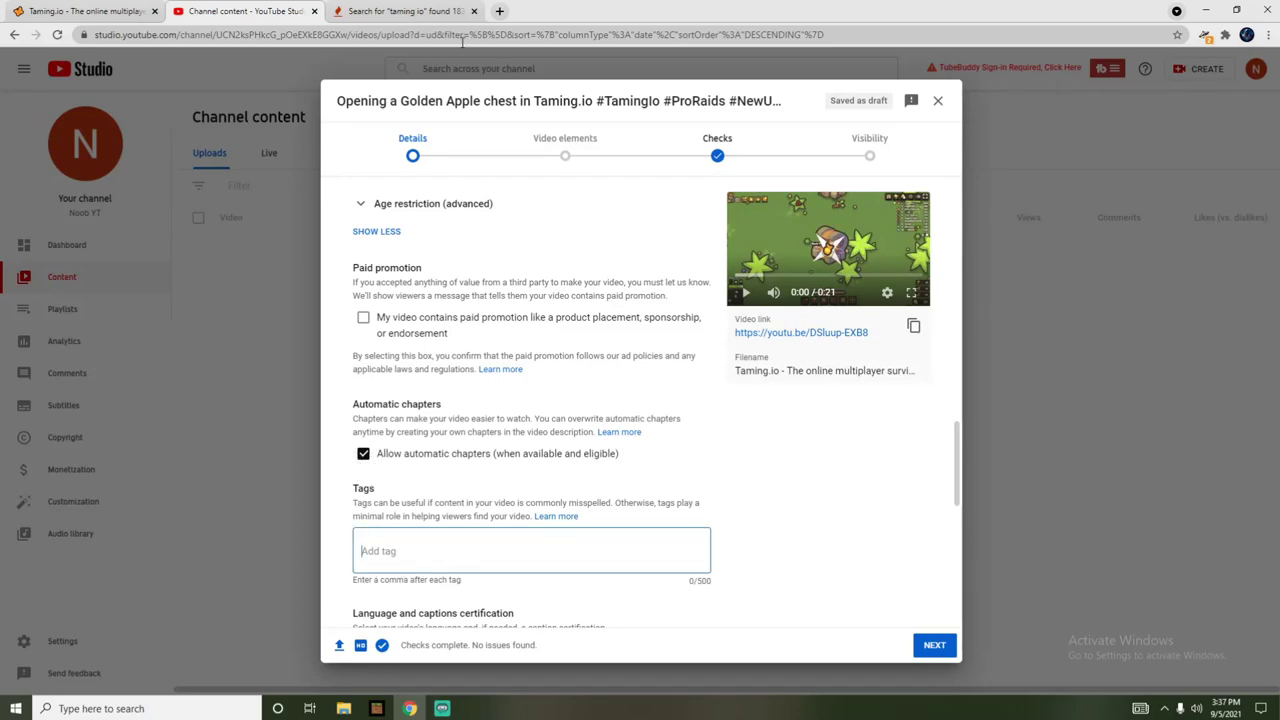
{"action": "left_click", "coordinate": [415, 11]}
{"action": "left_click", "coordinate": [245, 11]}
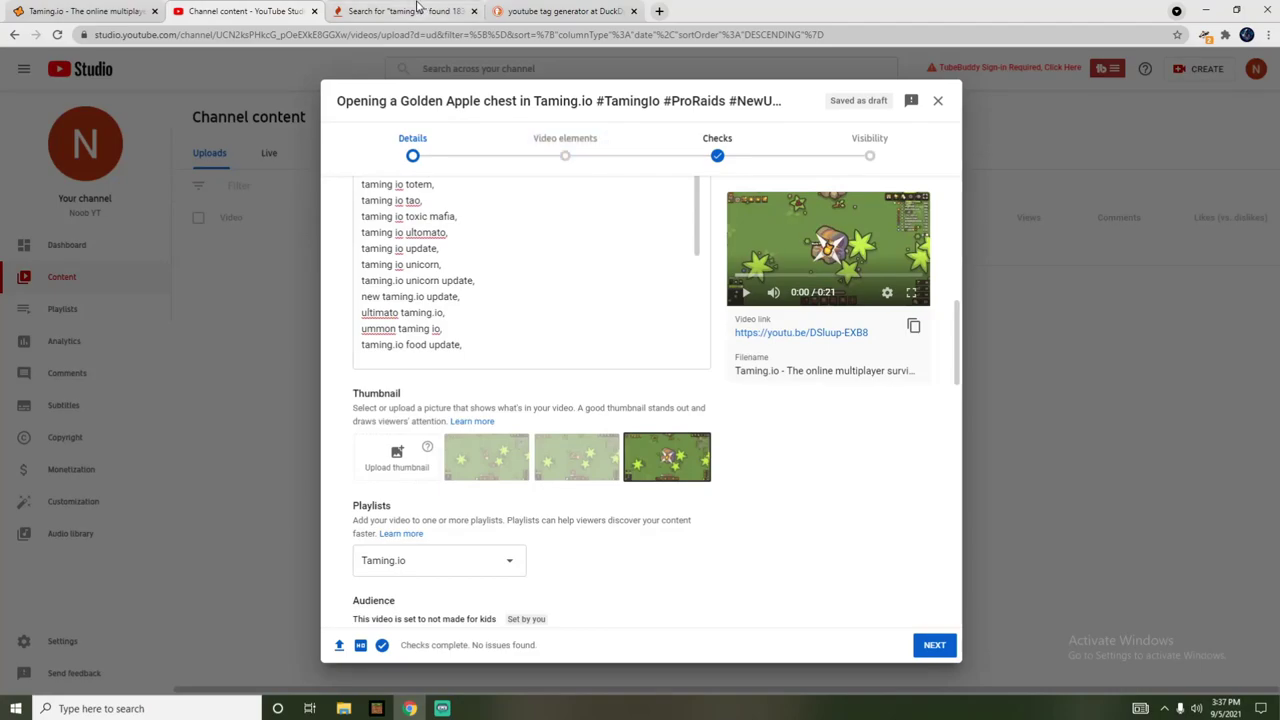
{"action": "left_click", "coordinate": [420, 10]}
{"action": "scroll", "coordinate": [450, 150], "scroll_direction": "up", "scroll_amount": 15}
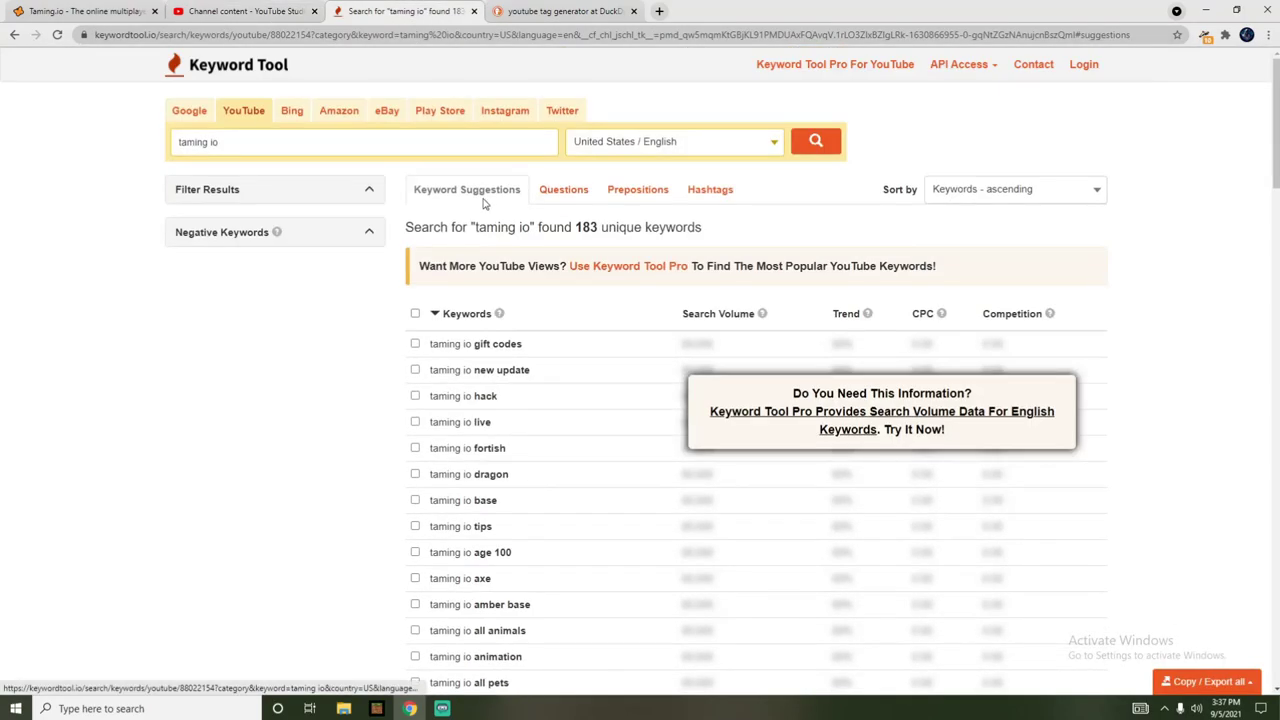
{"action": "left_click", "coordinate": [245, 11]}
{"action": "scroll", "coordinate": [486, 371], "scroll_direction": "down", "scroll_amount": 10}
{"action": "scroll", "coordinate": [561, 482], "scroll_direction": "down", "scroll_amount": 3}
{"action": "left_click", "coordinate": [372, 402]}
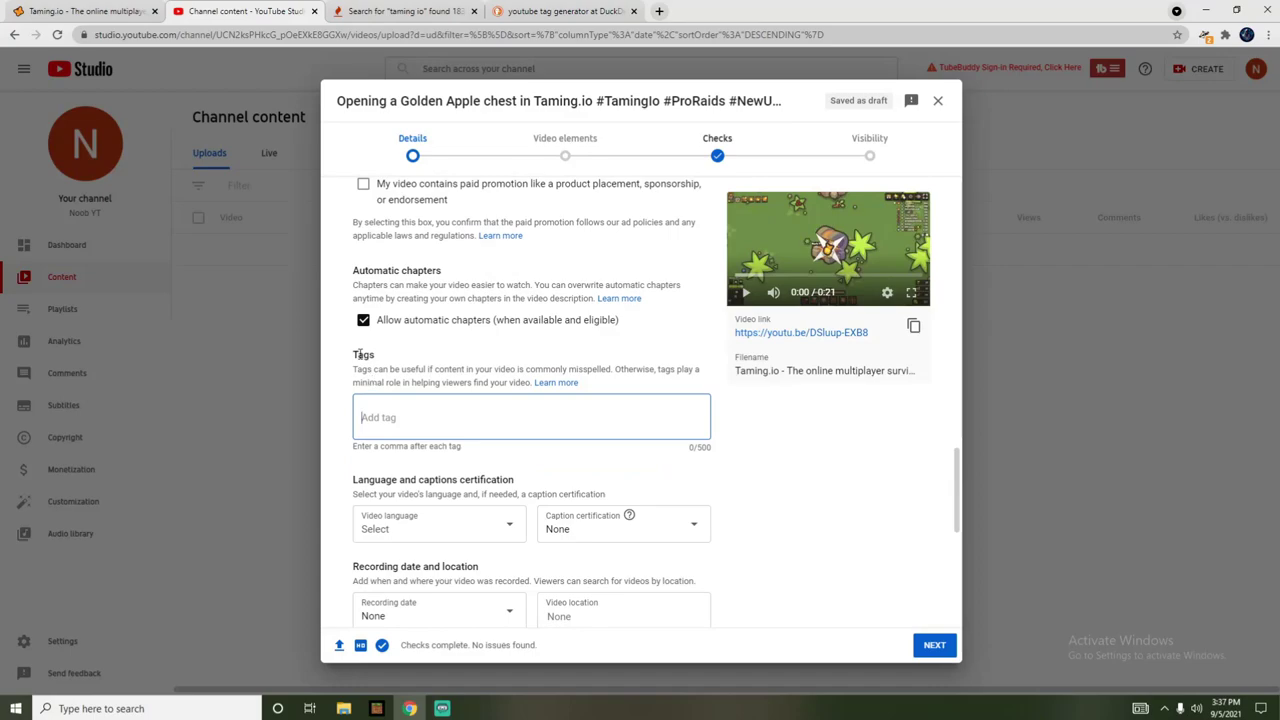
Open the Rapidtags generator from the search results and generate tags for "Taming io"
{"action": "left_click", "coordinate": [560, 11]}
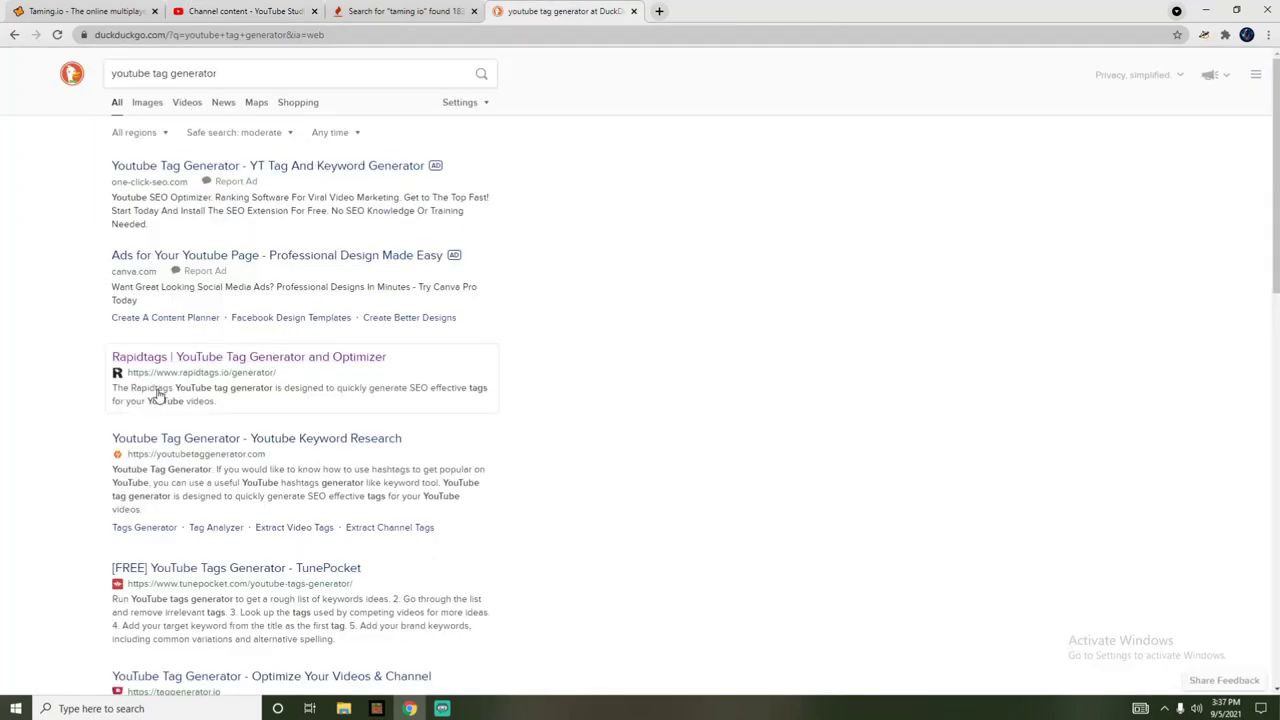
{"action": "left_click", "coordinate": [246, 356]}
{"action": "left_click", "coordinate": [508, 343]}
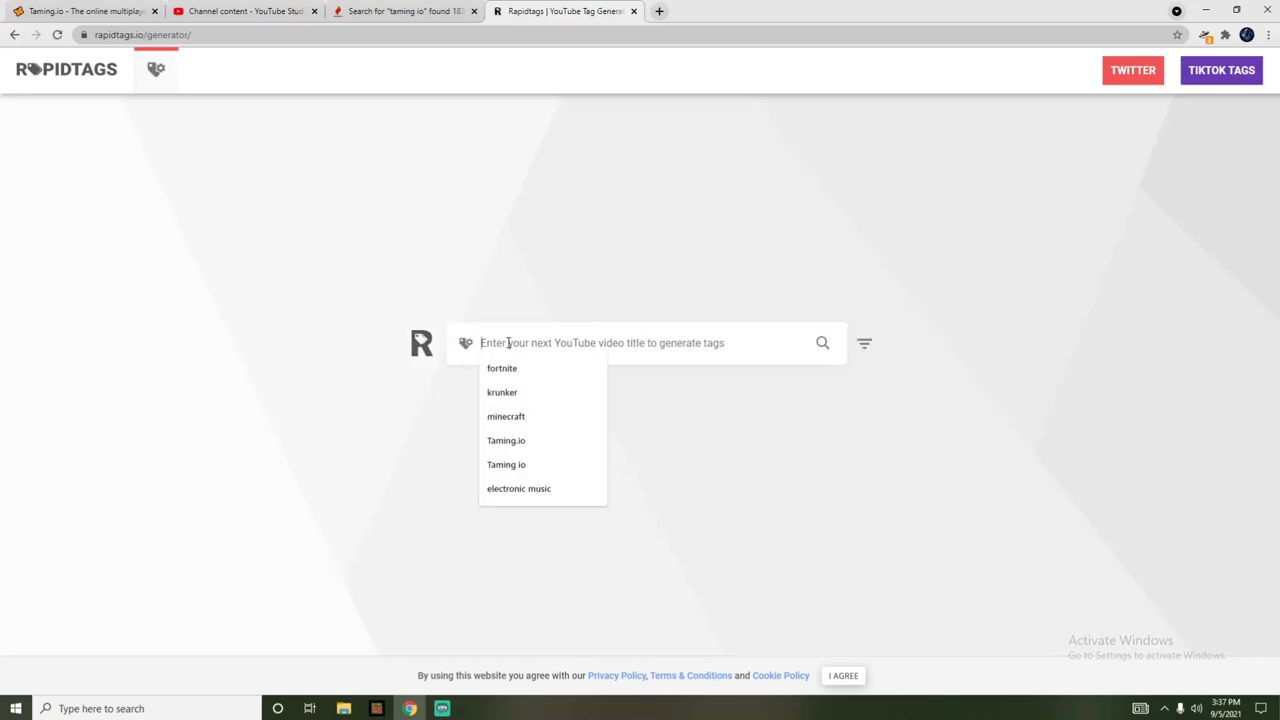
{"action": "left_click", "coordinate": [507, 464]}
{"action": "left_click", "coordinate": [821, 344]}
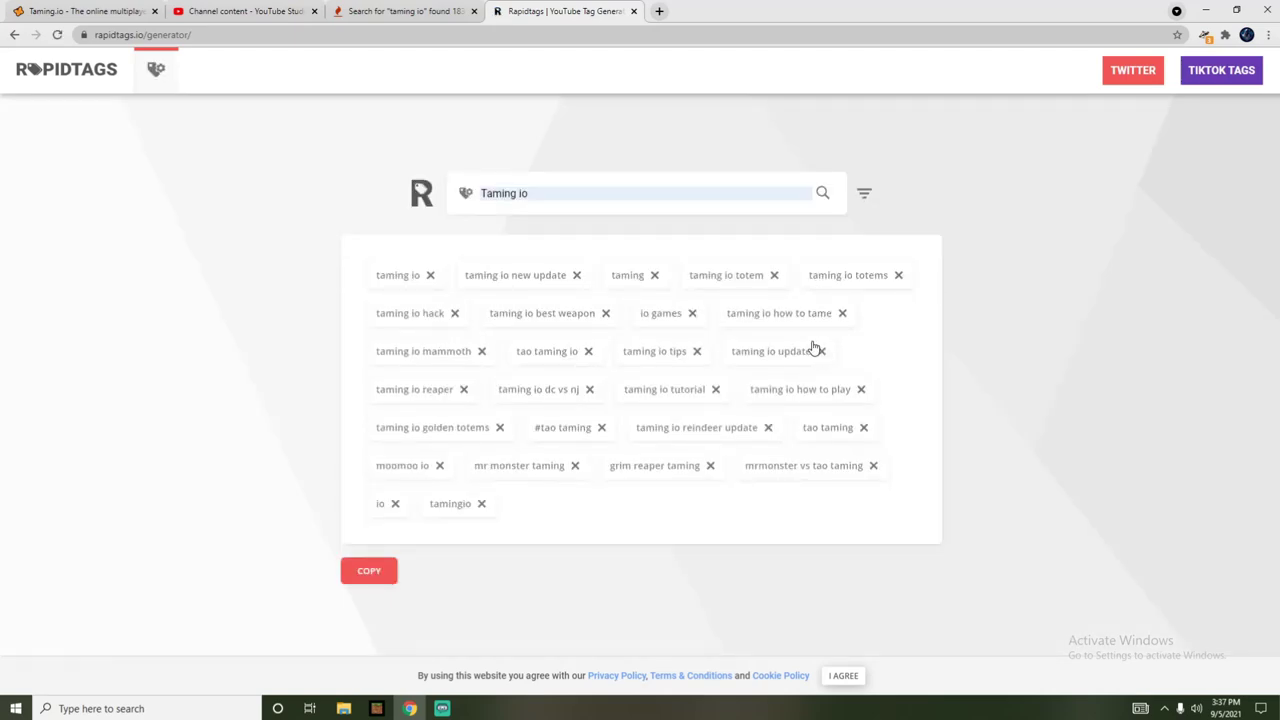
Copy all the tags generated by Rapidtags and paste them into the video's Tags field in YouTube Studio
{"action": "left_click", "coordinate": [369, 572]}
{"action": "left_click", "coordinate": [240, 11]}
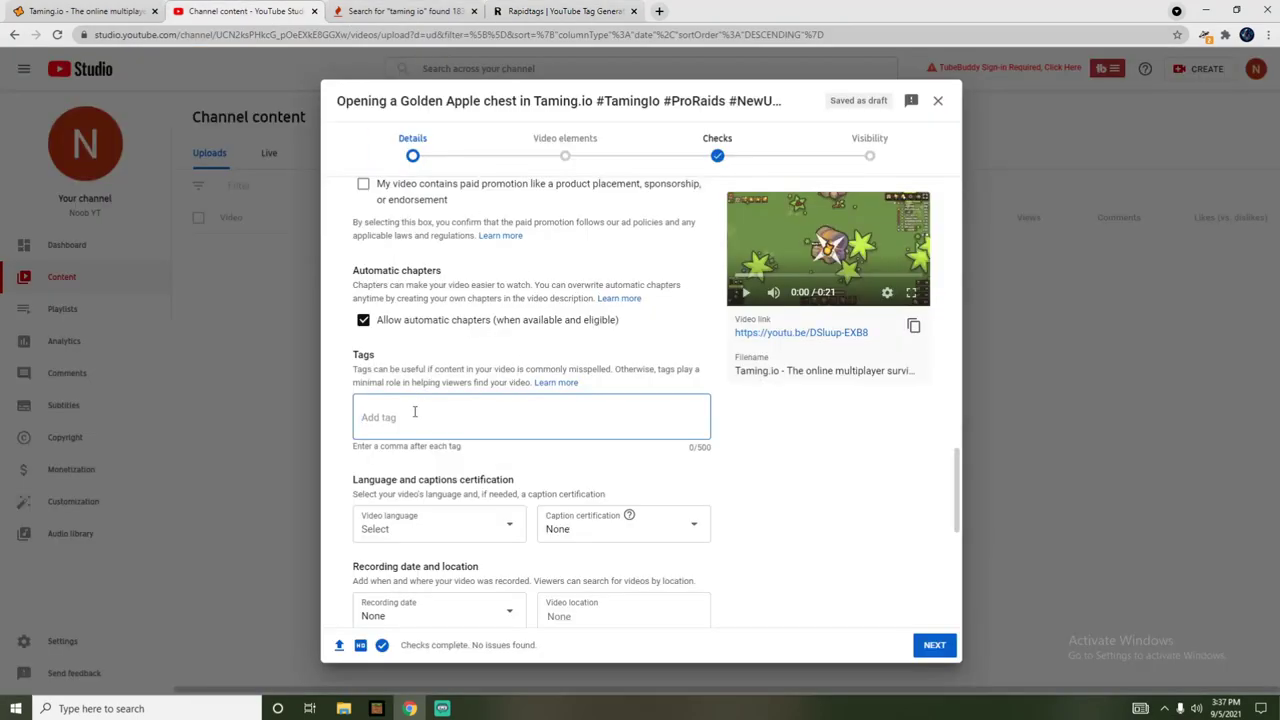
{"action": "key", "text": "ctrl+v"}
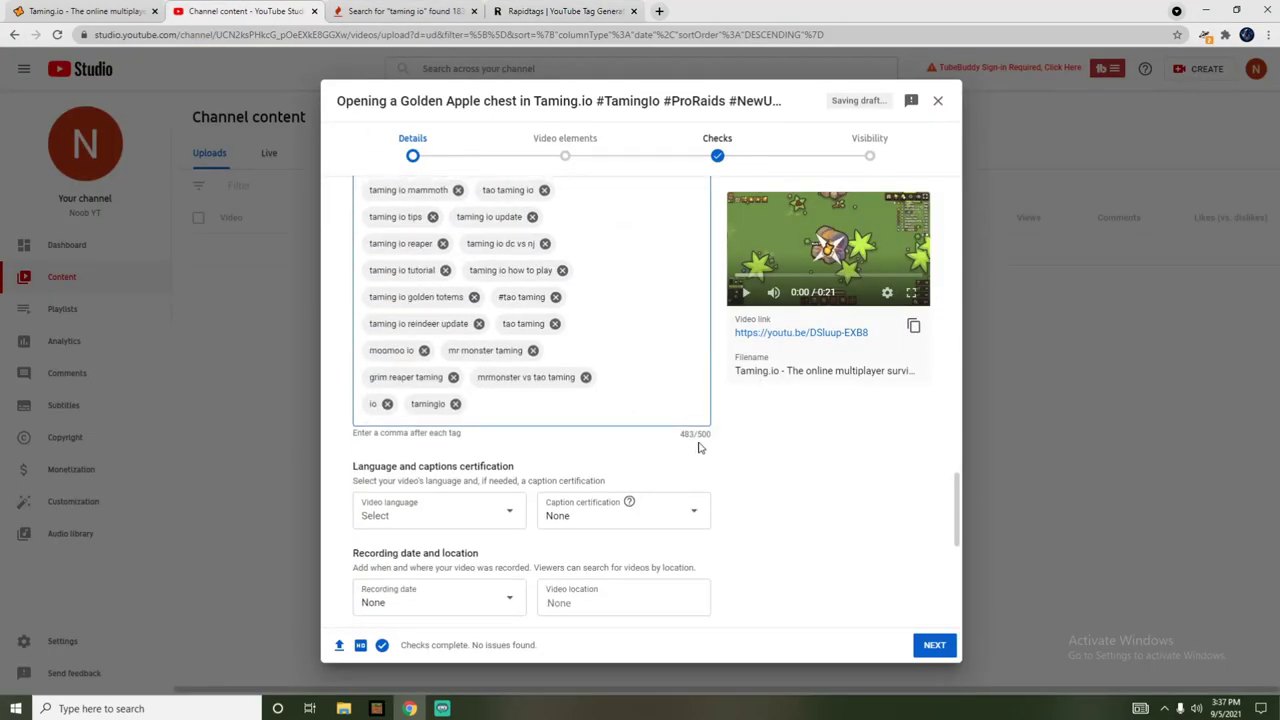
Set the recording date to Sep 5, 2021 and enter "ca" as the video location
{"action": "scroll", "coordinate": [466, 480], "scroll_direction": "down", "scroll_amount": 2}
{"action": "left_click", "coordinate": [466, 468]}
{"action": "left_click", "coordinate": [369, 364]}
{"action": "left_click", "coordinate": [578, 470]}
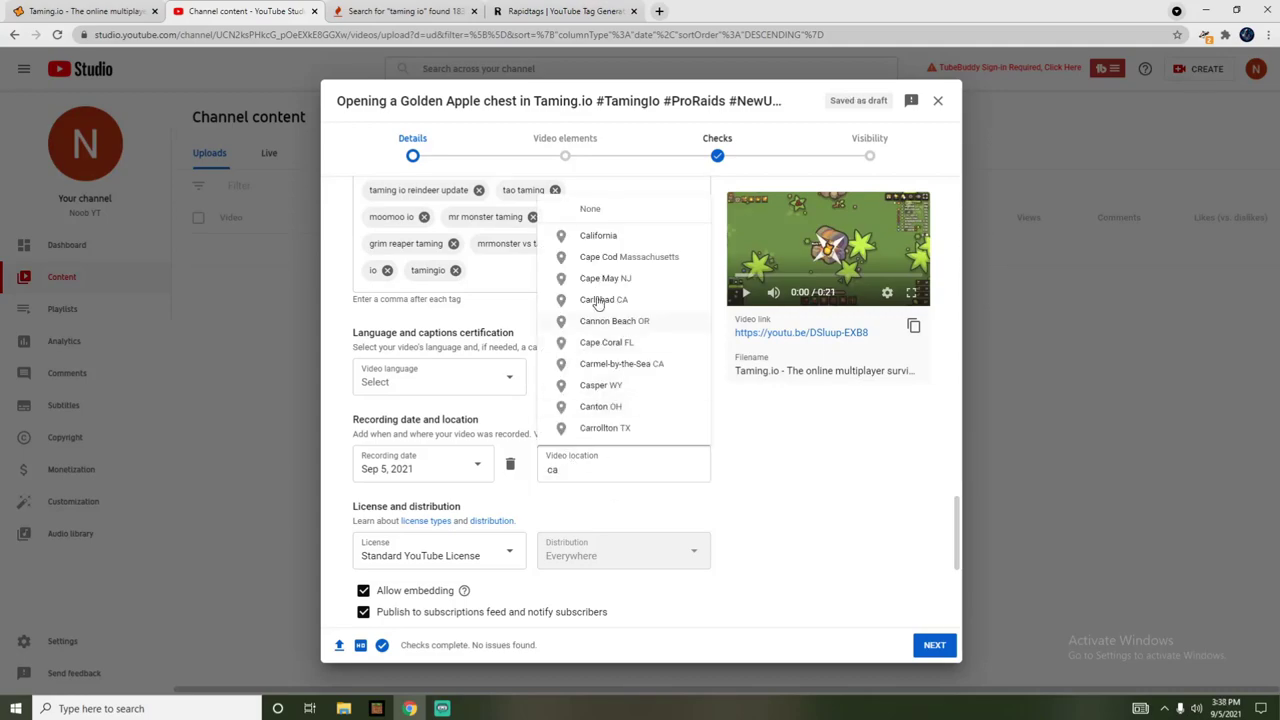
{"action": "left_click", "coordinate": [750, 476]}
Disallow people from sampling the content in Shorts and set the video category to Gaming
{"action": "scroll", "coordinate": [494, 510], "scroll_direction": "down", "scroll_amount": 2}
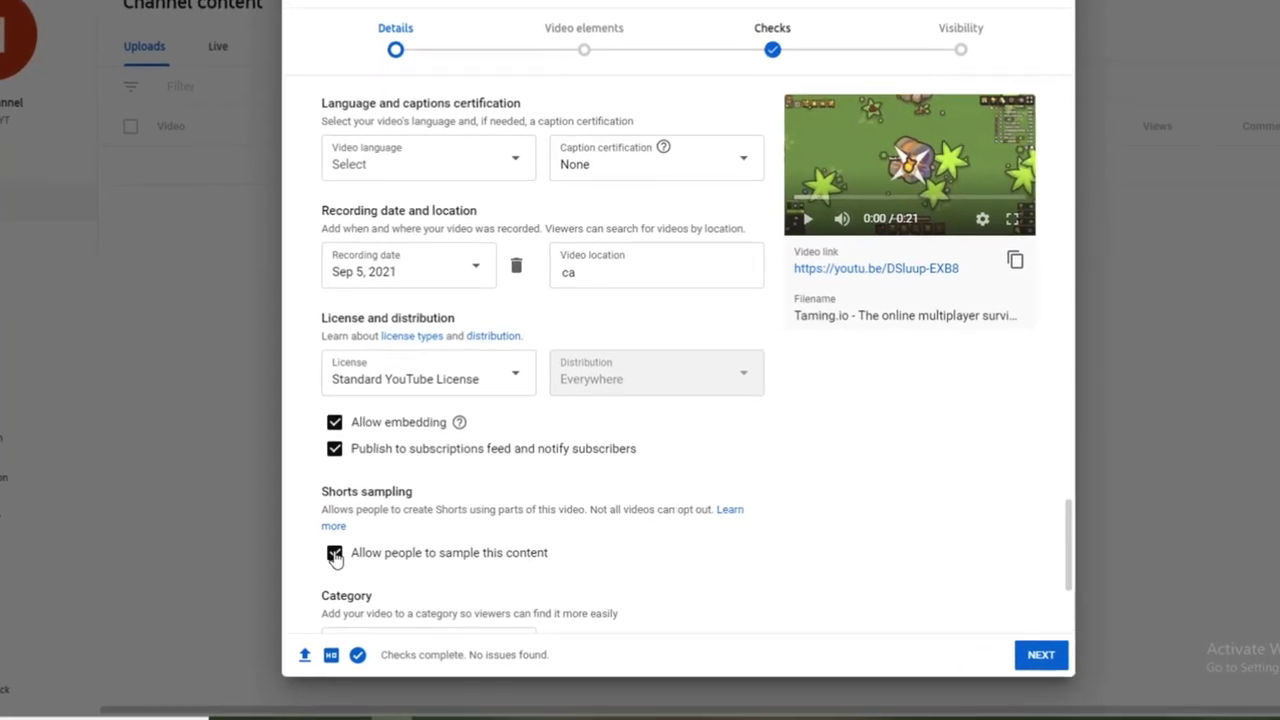
{"action": "left_click", "coordinate": [318, 548]}
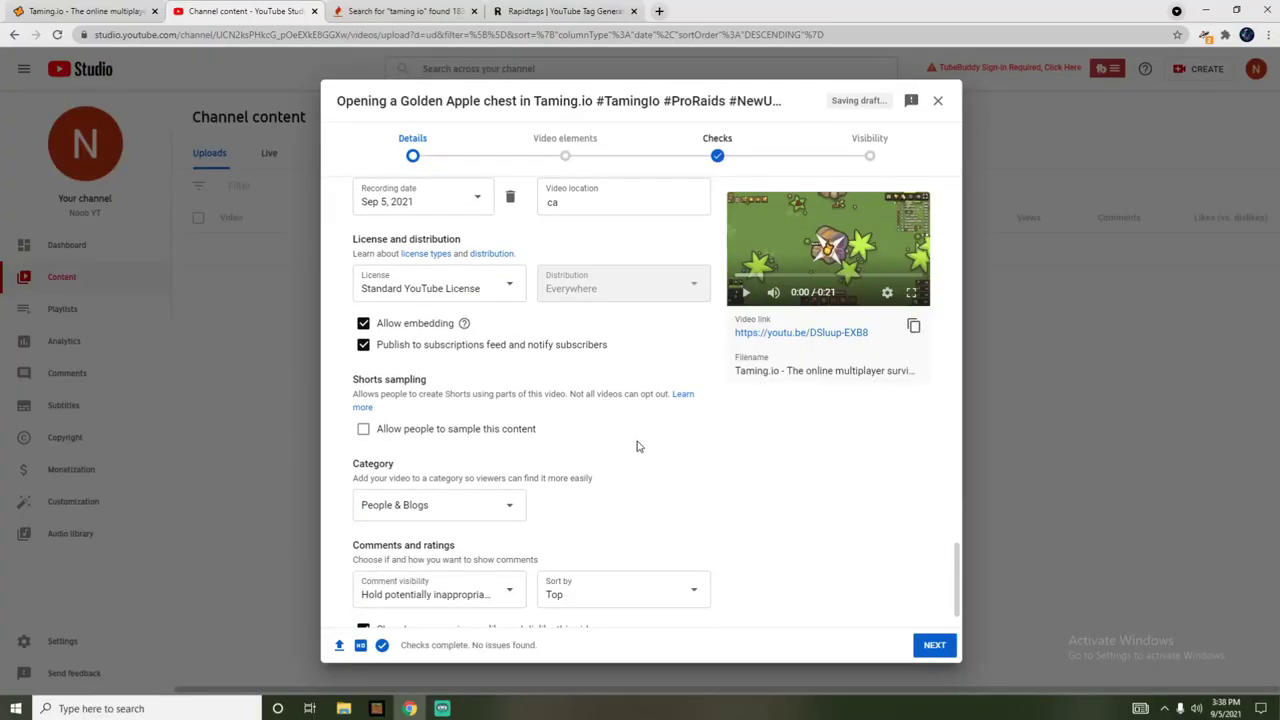
{"action": "left_click", "coordinate": [428, 508]}
{"action": "left_click", "coordinate": [390, 346]}
{"action": "left_click", "coordinate": [403, 514]}
{"action": "left_click", "coordinate": [401, 302]}
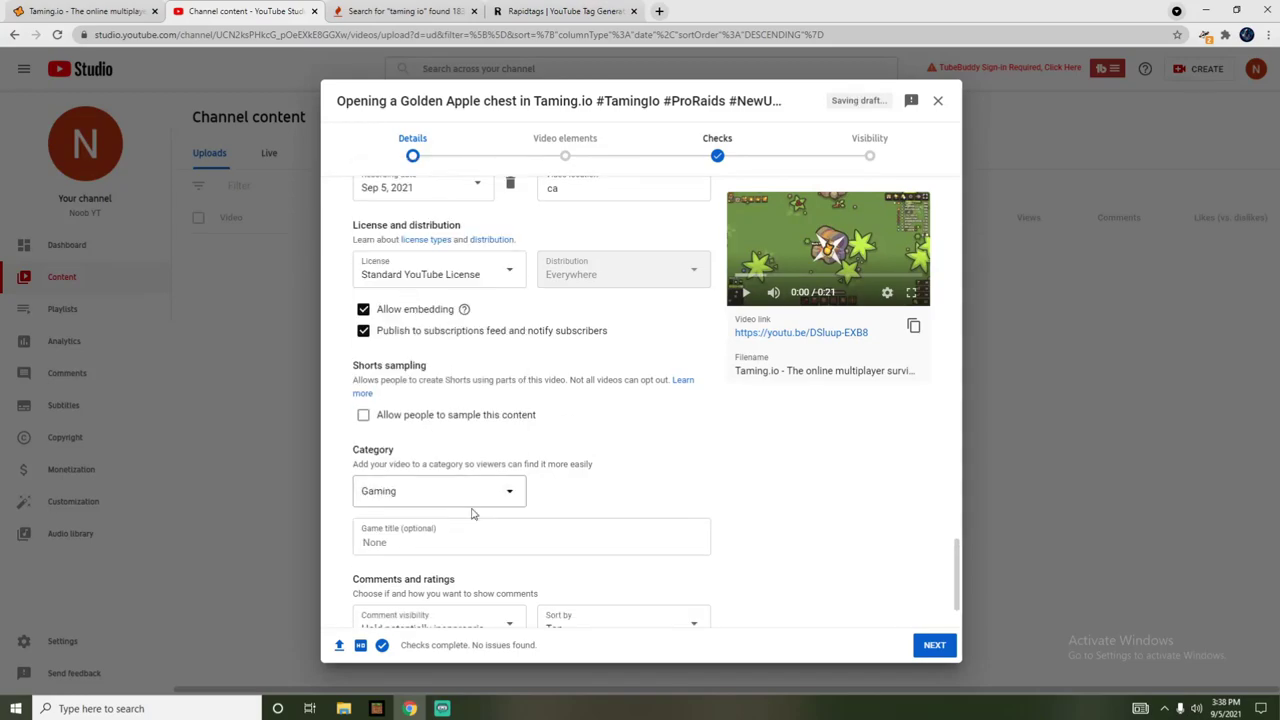
Try to set the video's game title by searching for "taming"
{"action": "scroll", "coordinate": [418, 468], "scroll_direction": "down", "scroll_amount": 1}
{"action": "left_click", "coordinate": [420, 467]}
{"action": "type", "text": "taming"}
{"action": "left_click", "coordinate": [800, 458]}
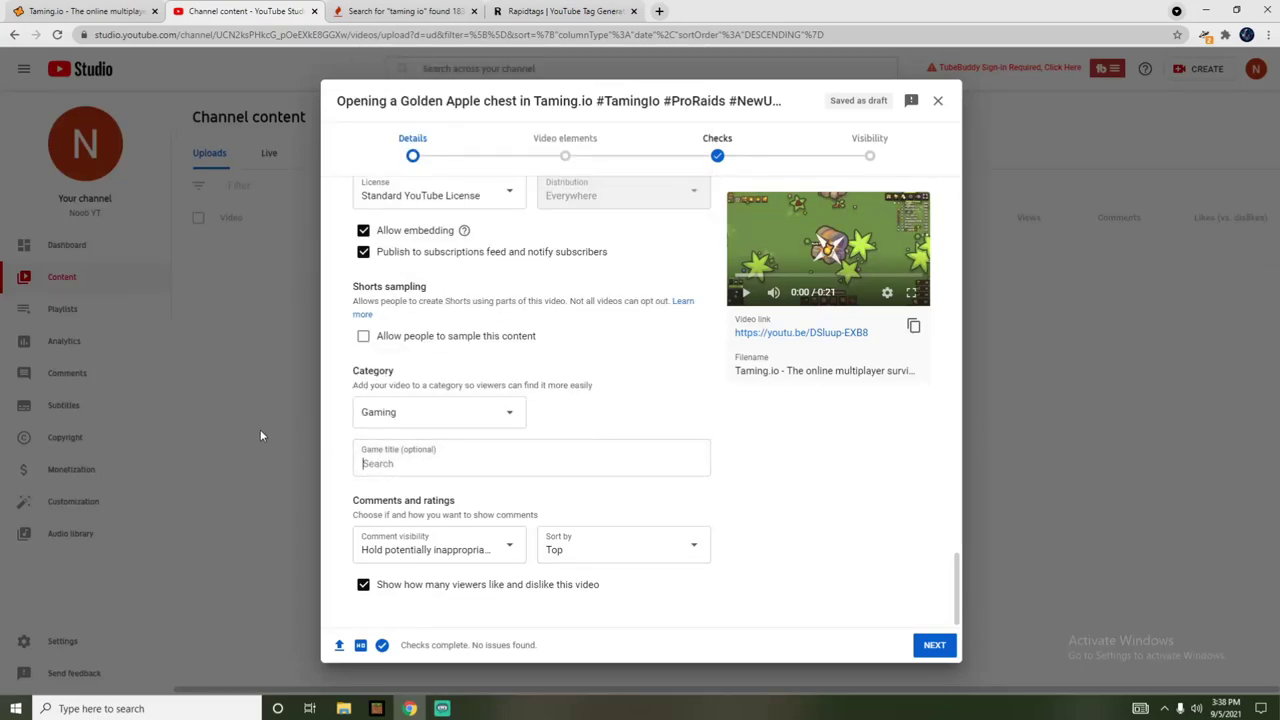
Set the comment visibility to allow all comments and proceed to the video elements stage
{"action": "left_click", "coordinate": [443, 545]}
{"action": "left_click", "coordinate": [441, 543]}
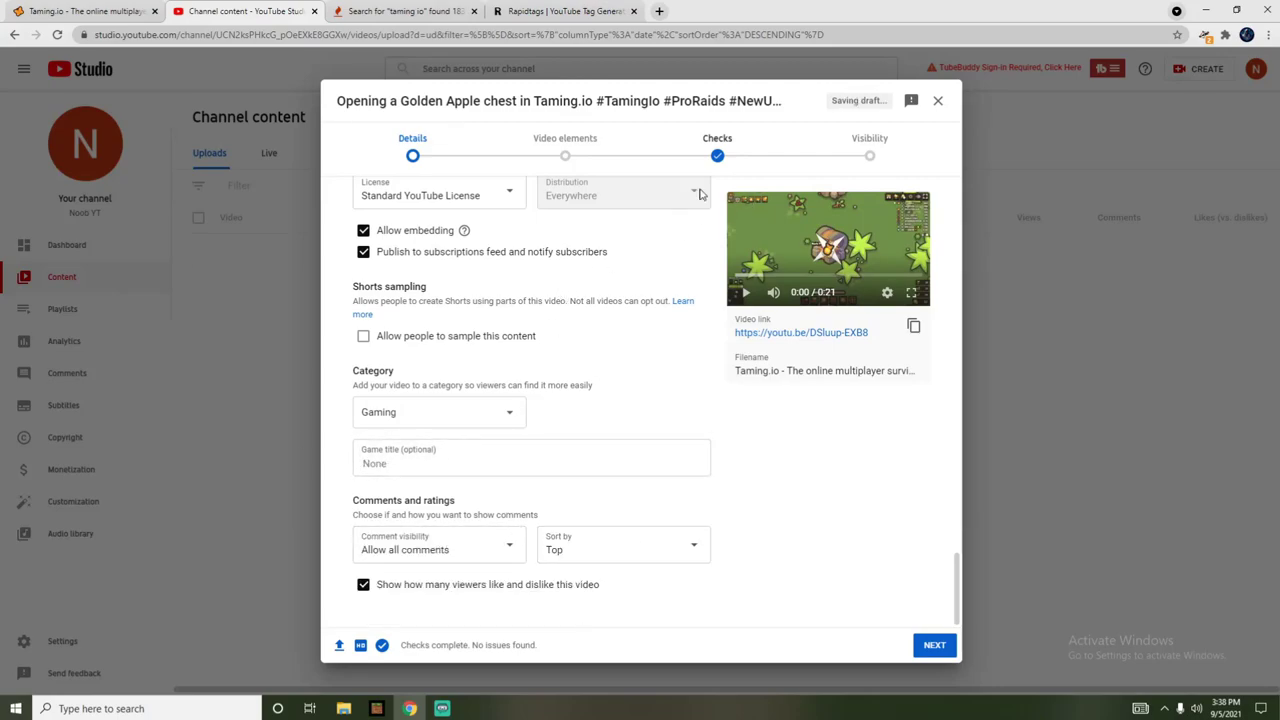
{"action": "left_click", "coordinate": [933, 646]}
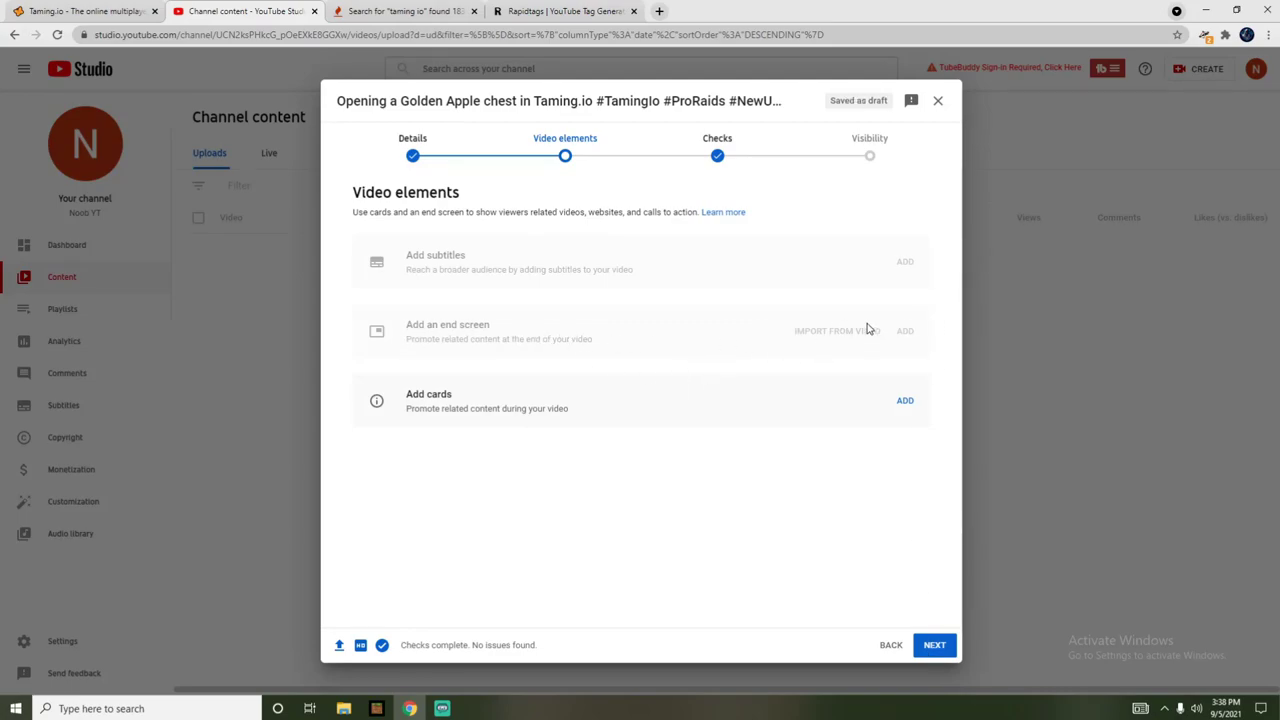
Add and save a video card linking to "[LIVE] Unlocking Every Pet In Taming.io", found by searching all of YouTube for "major meowzer"
{"action": "left_click", "coordinate": [905, 401]}
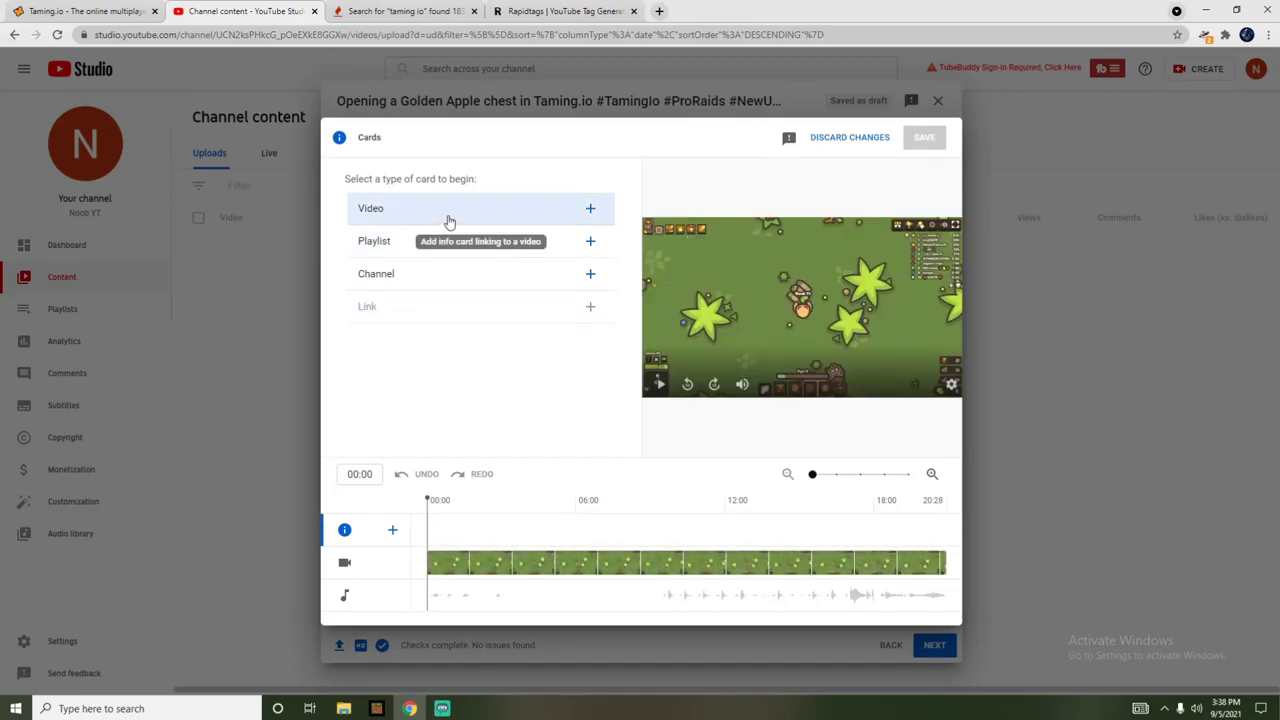
{"action": "left_click", "coordinate": [449, 221]}
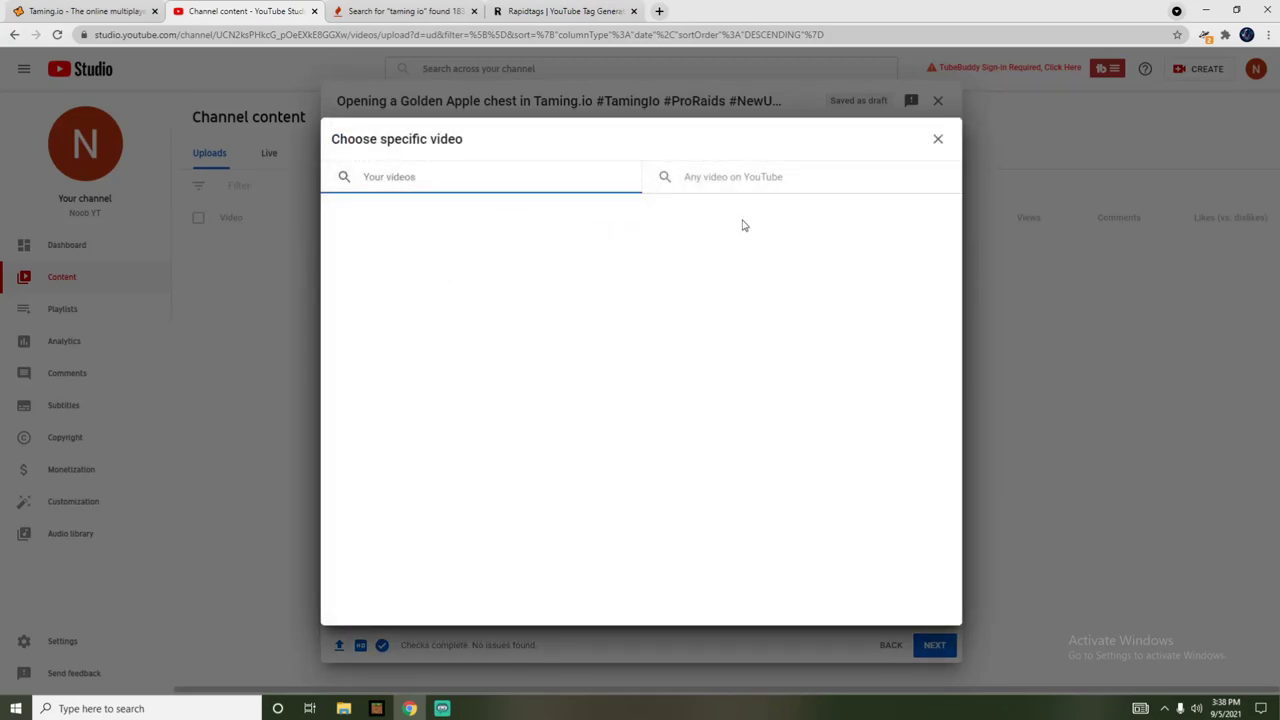
{"action": "left_click", "coordinate": [715, 178]}
{"action": "type", "text": "m"}
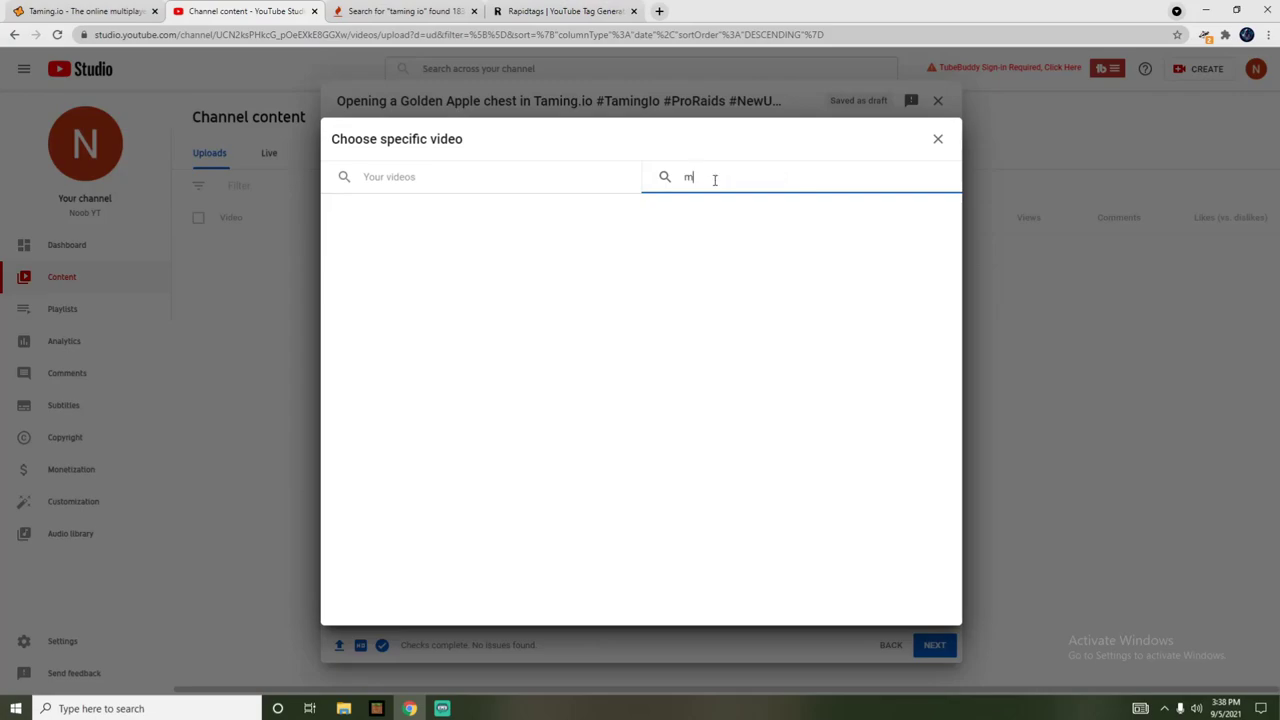
{"action": "type", "text": "ajor meowzer"}
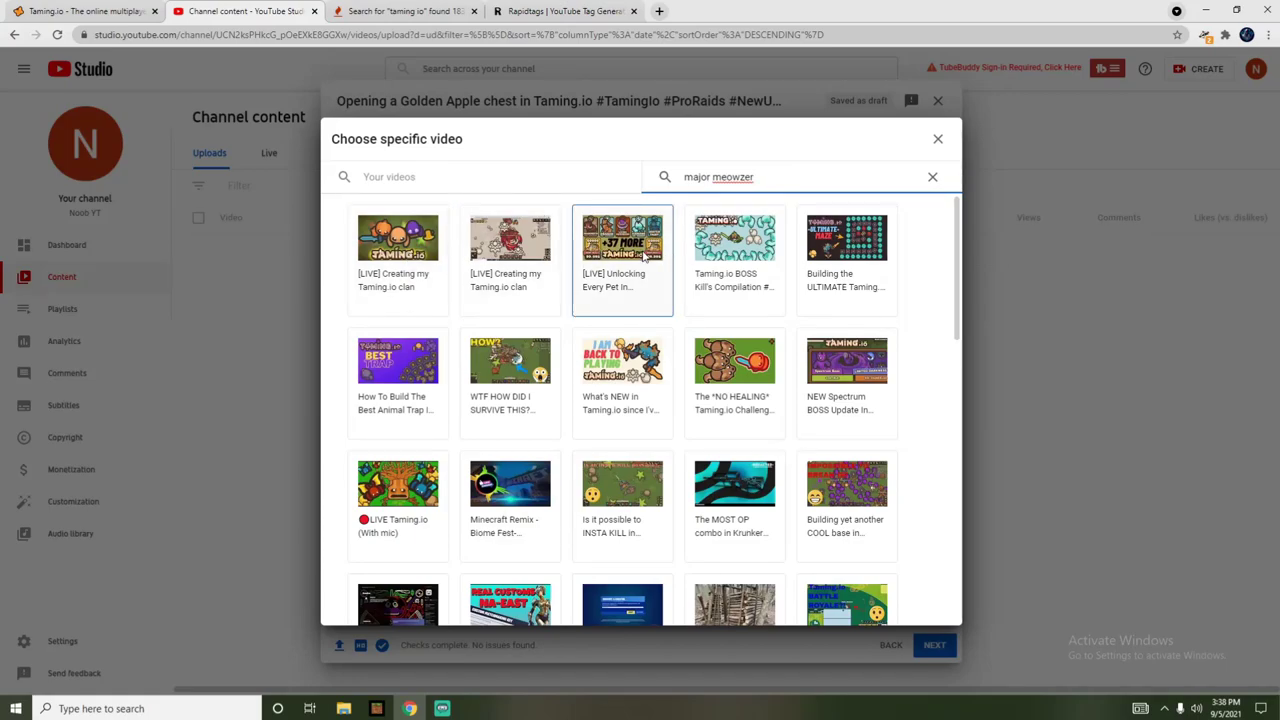
{"action": "left_click", "coordinate": [605, 252]}
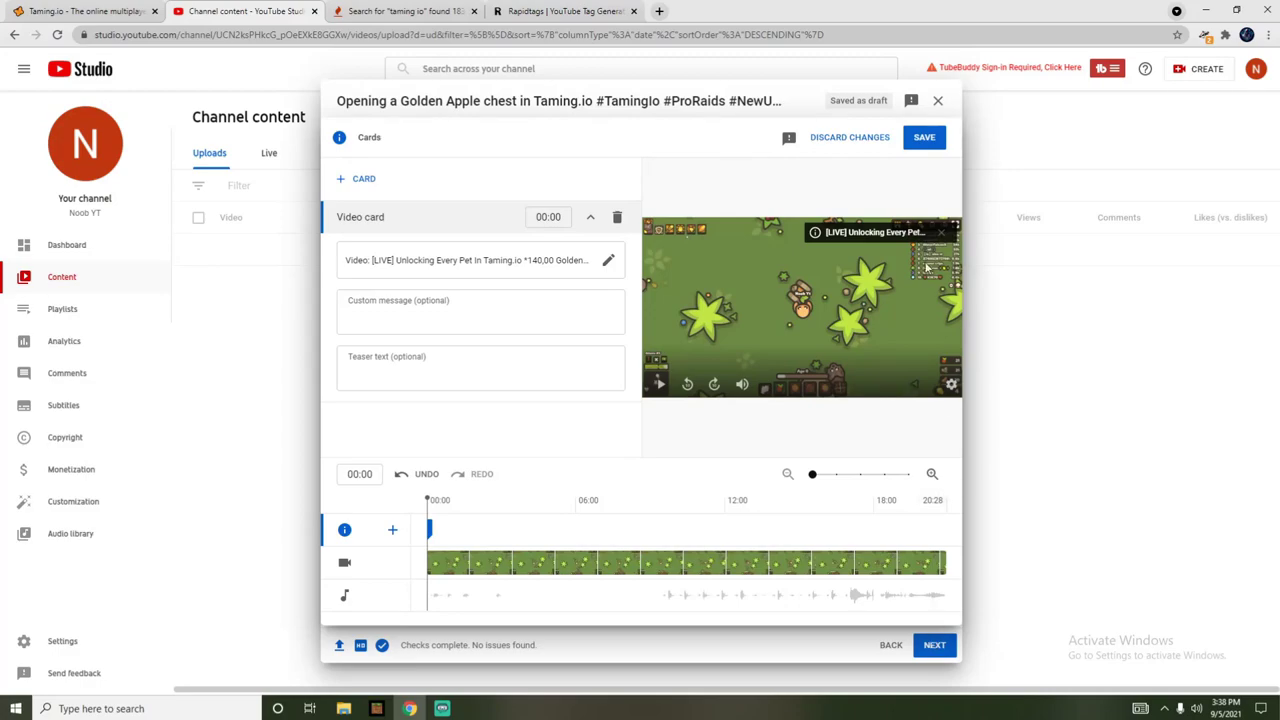
{"action": "left_click", "coordinate": [925, 140]}
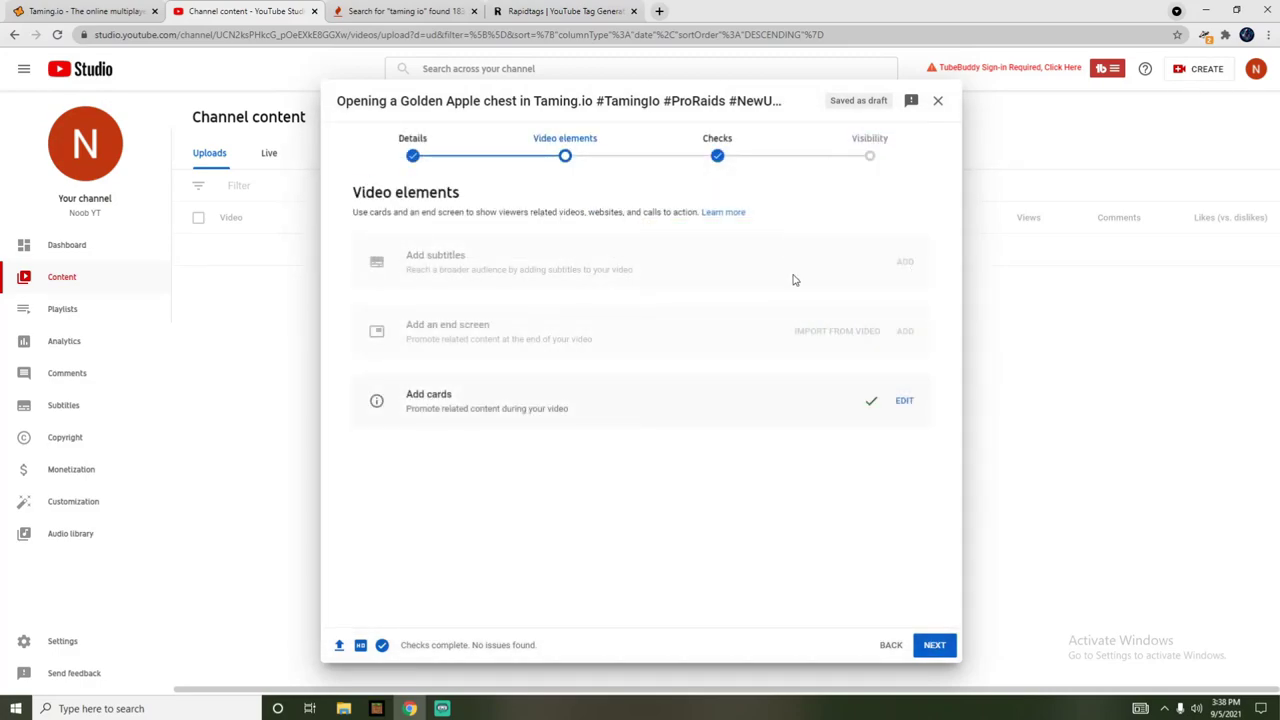
Continue past the checks and publish the video as Public, set as an instant Premiere
{"action": "left_click", "coordinate": [934, 645]}
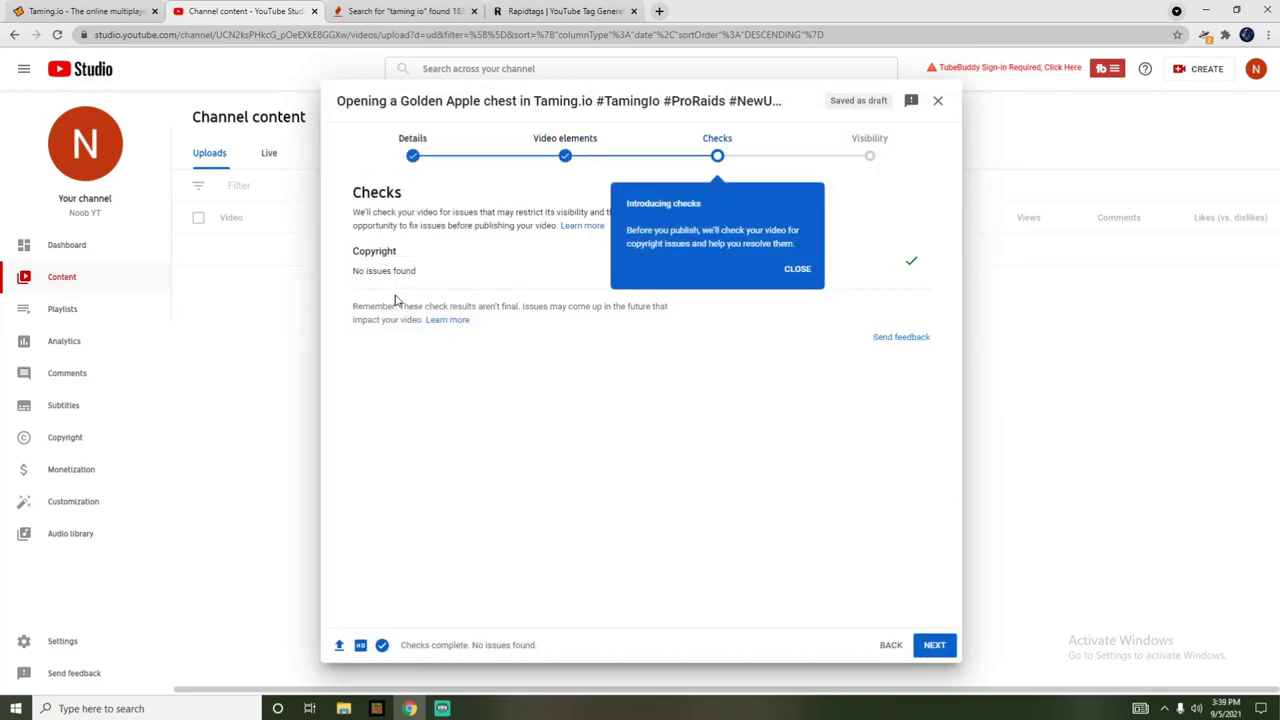
{"action": "left_click", "coordinate": [791, 279]}
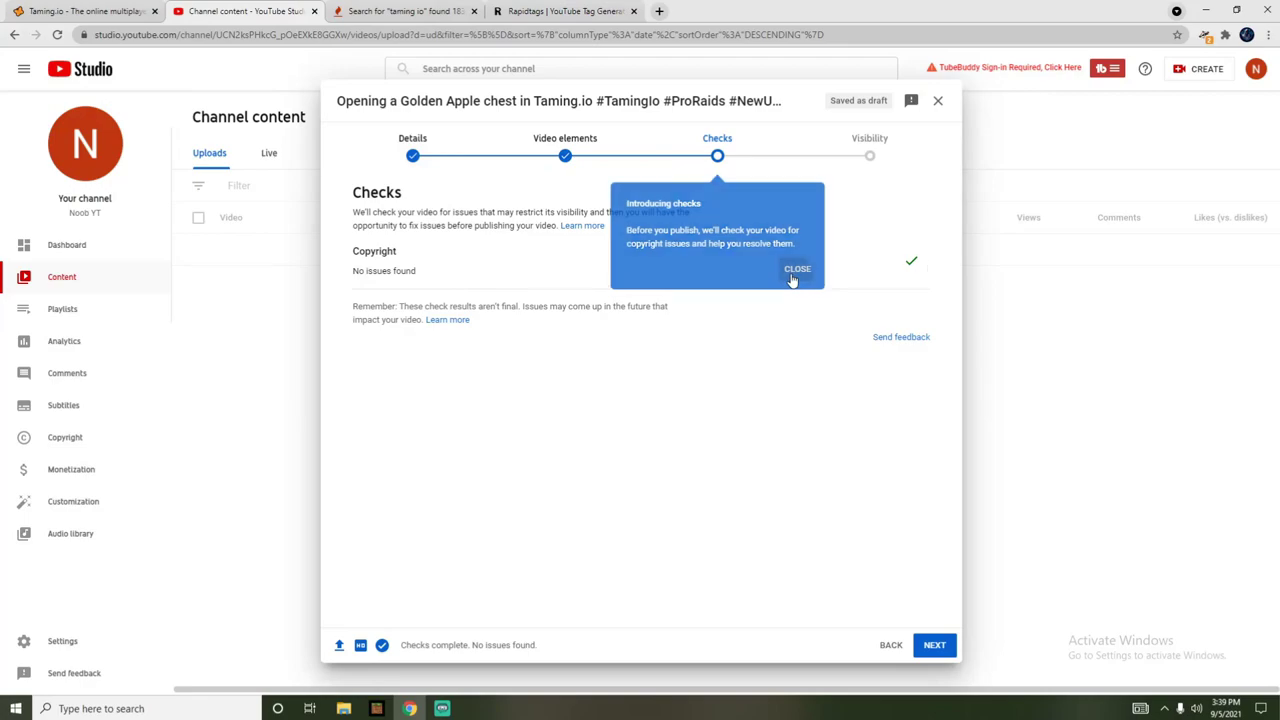
{"action": "left_click", "coordinate": [932, 648]}
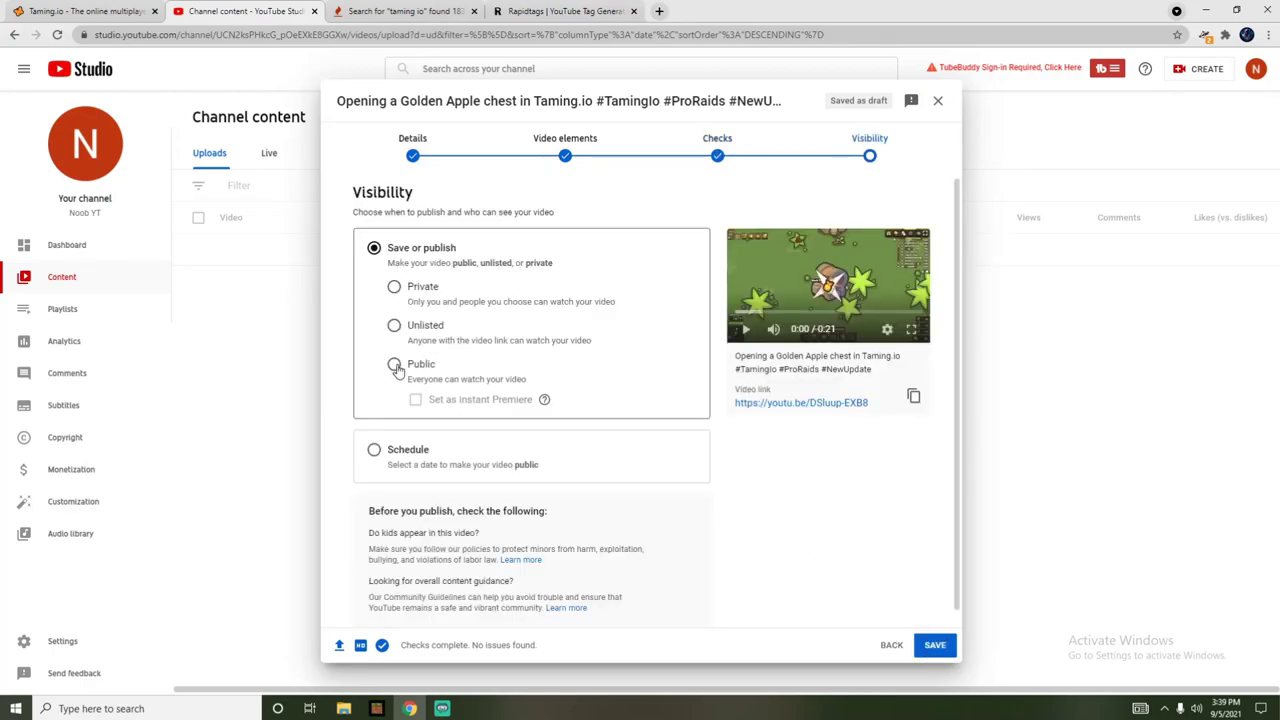
{"action": "left_click", "coordinate": [395, 365]}
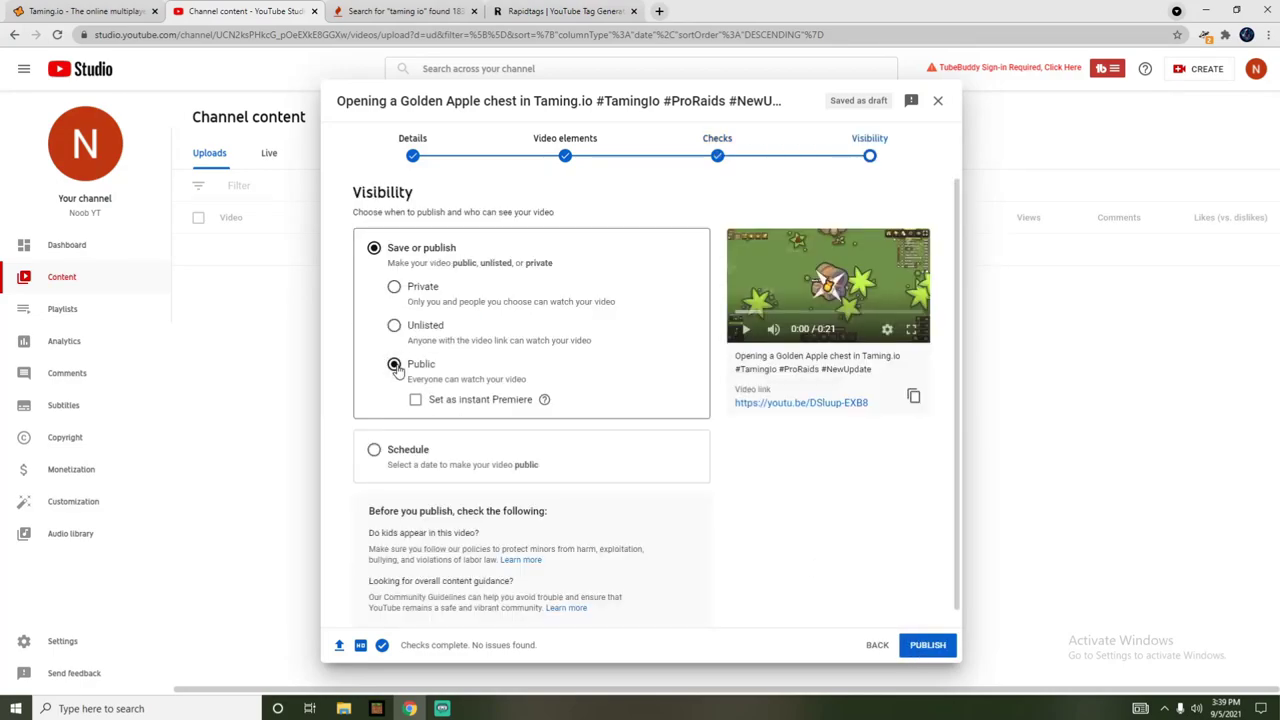
{"action": "left_click", "coordinate": [416, 401]}
{"action": "left_click", "coordinate": [917, 648]}
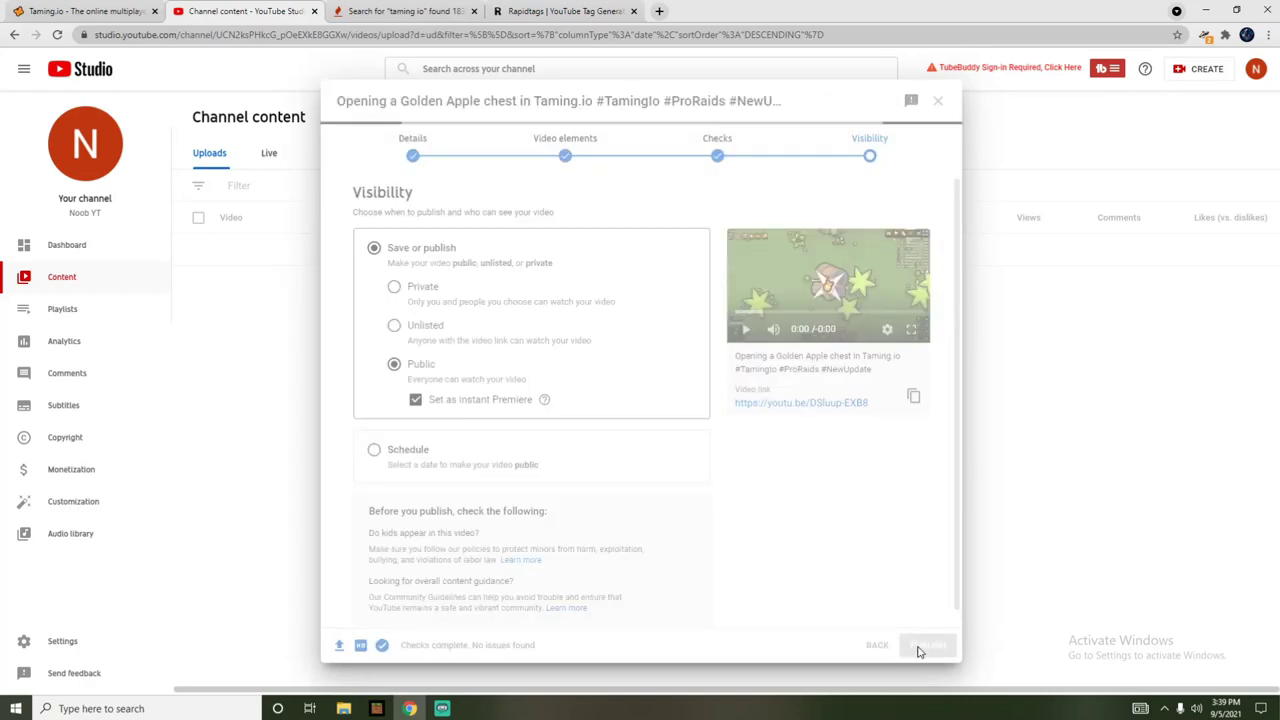
{"action": "left_click", "coordinate": [788, 244]}
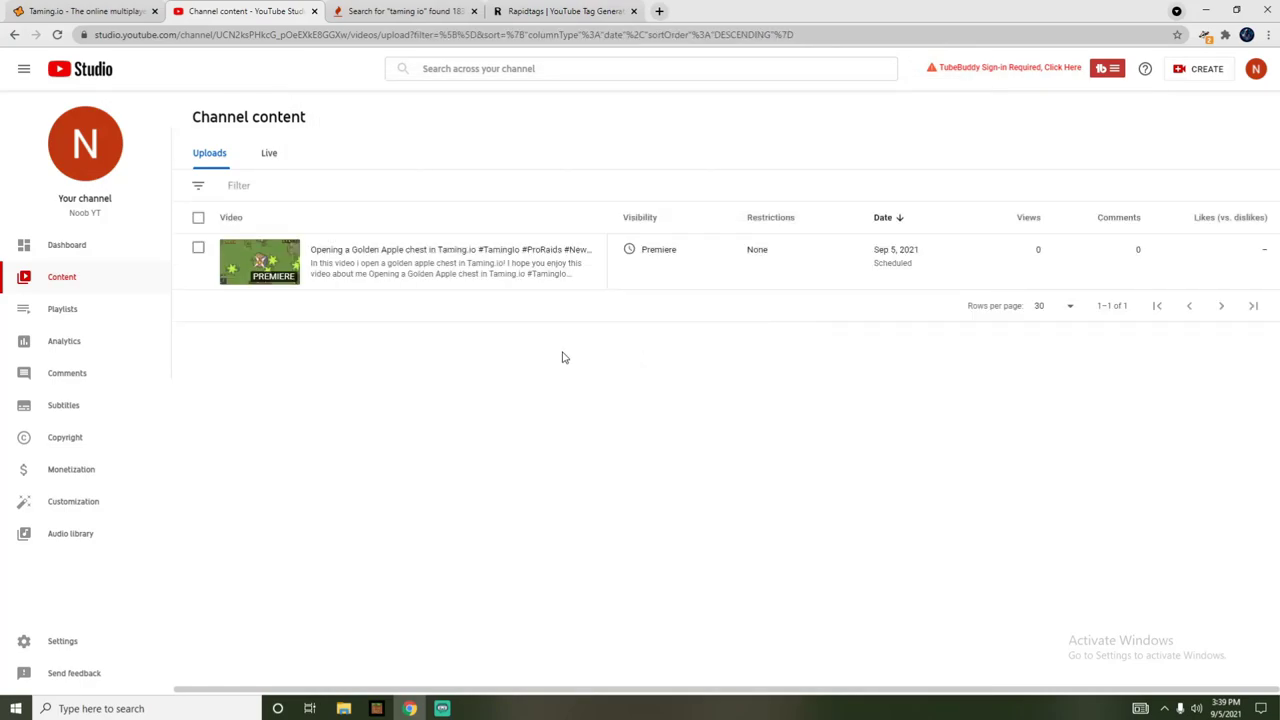
Open the published video's watch page from its details, like the video and subscribe to the Noob YT channel
{"action": "left_click", "coordinate": [257, 272]}
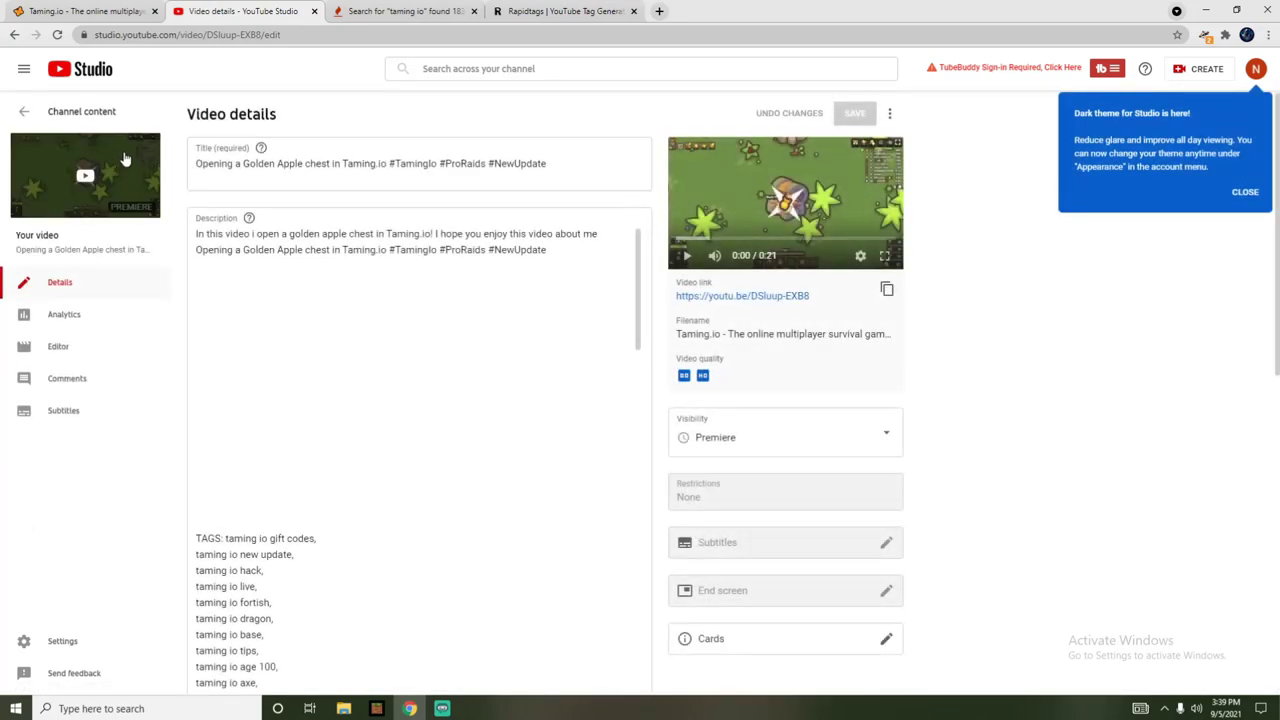
{"action": "left_click", "coordinate": [108, 174]}
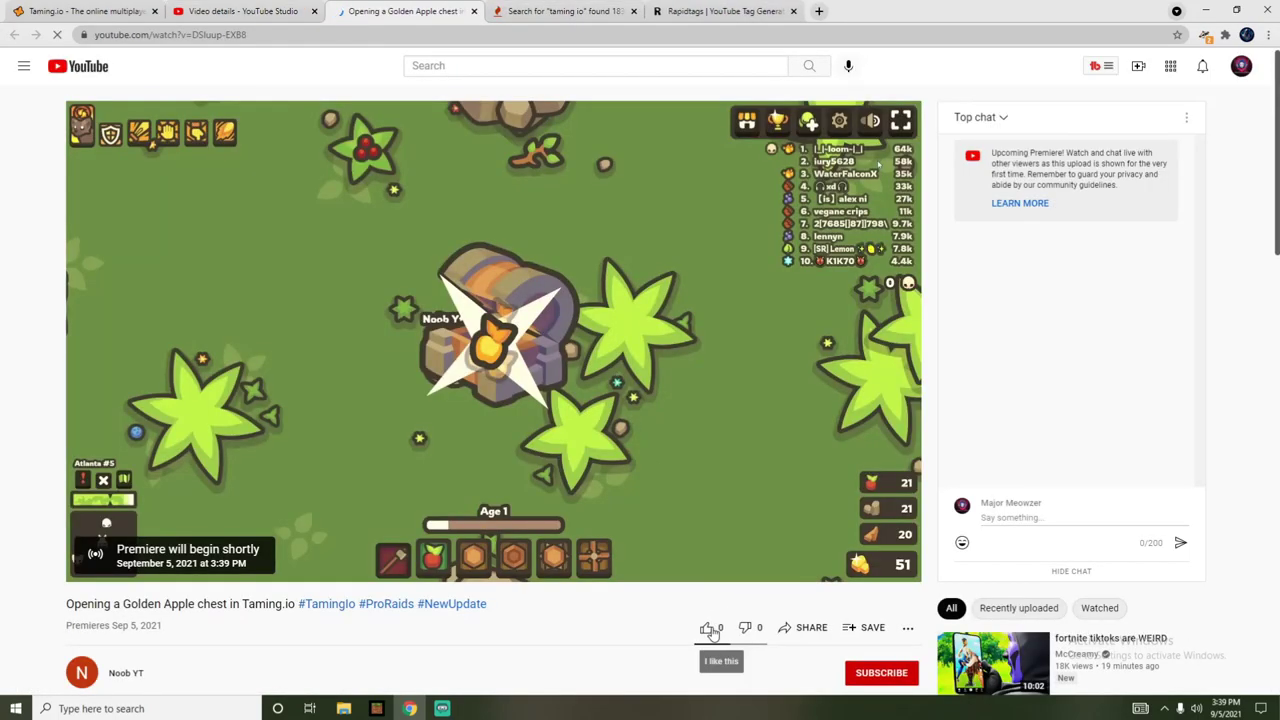
{"action": "left_click", "coordinate": [703, 627]}
{"action": "left_click", "coordinate": [866, 673]}
Expand the video's full description on the watch page and review it
{"action": "scroll", "coordinate": [603, 560], "scroll_direction": "down", "scroll_amount": 1}
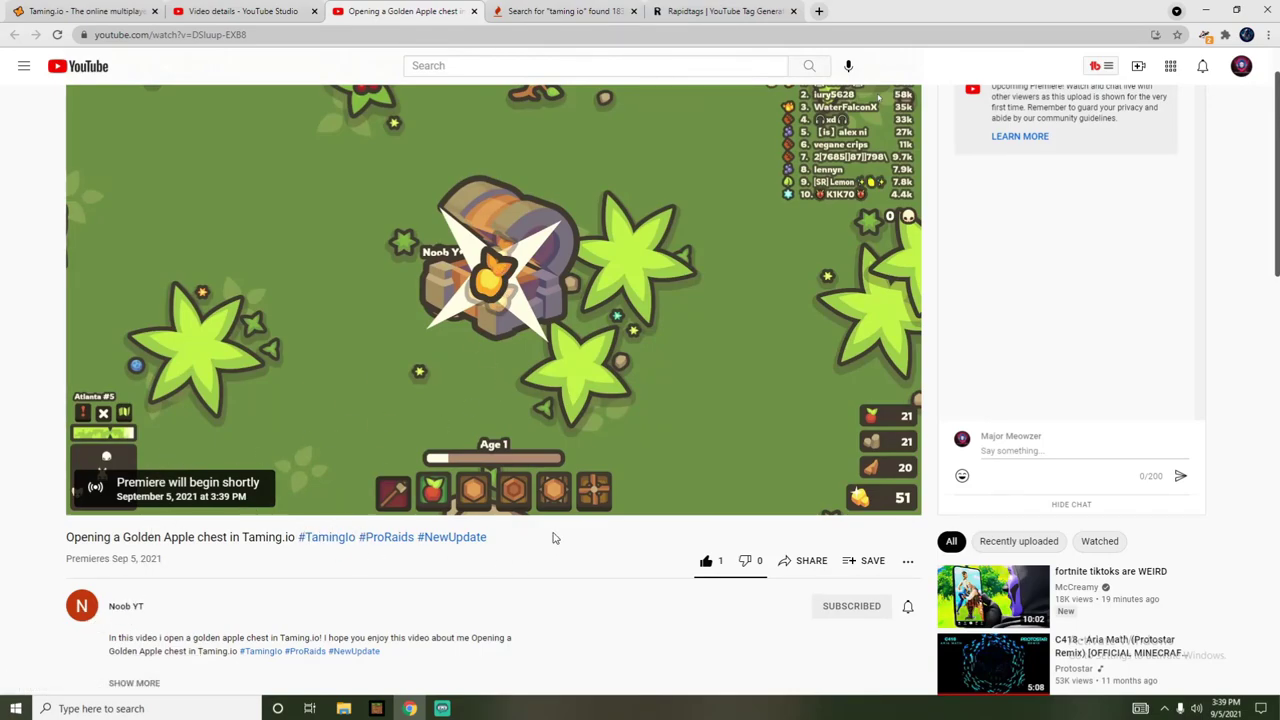
{"action": "scroll", "coordinate": [166, 505], "scroll_direction": "down", "scroll_amount": 2}
{"action": "left_click", "coordinate": [137, 483]}
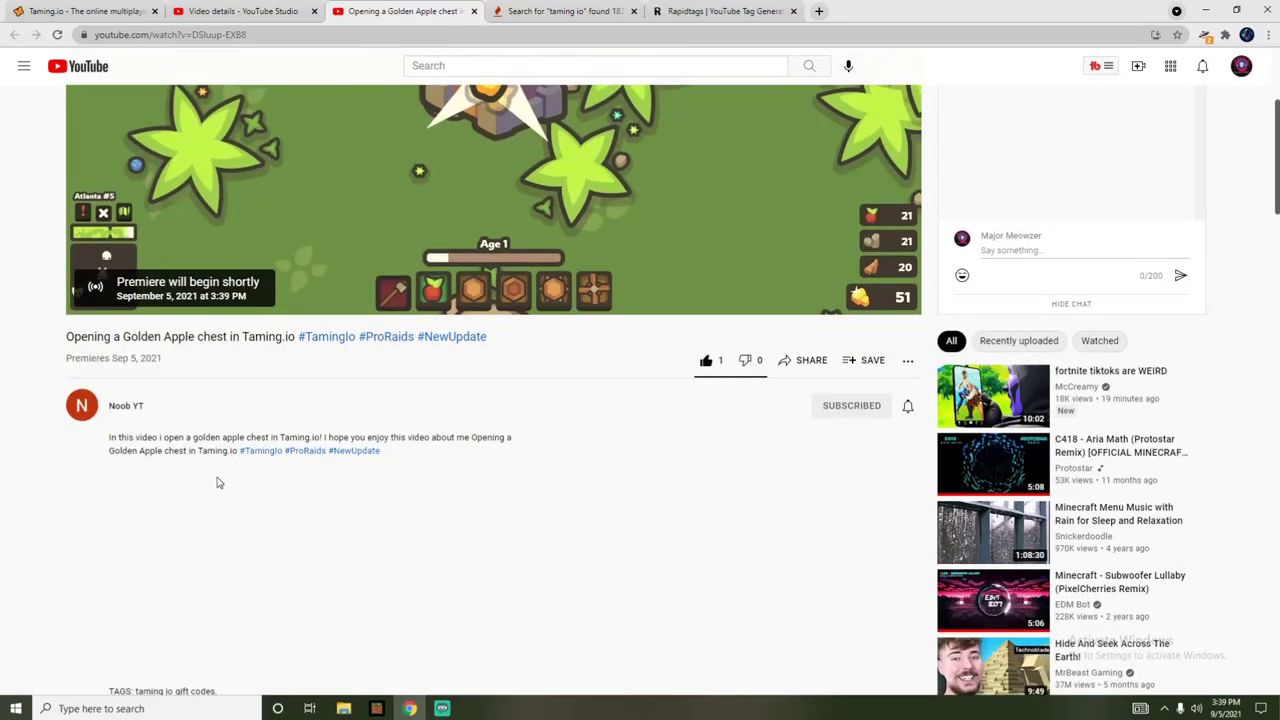
{"action": "scroll", "coordinate": [206, 528], "scroll_direction": "down", "scroll_amount": 8}
{"action": "scroll", "coordinate": [206, 528], "scroll_direction": "up", "scroll_amount": 15}
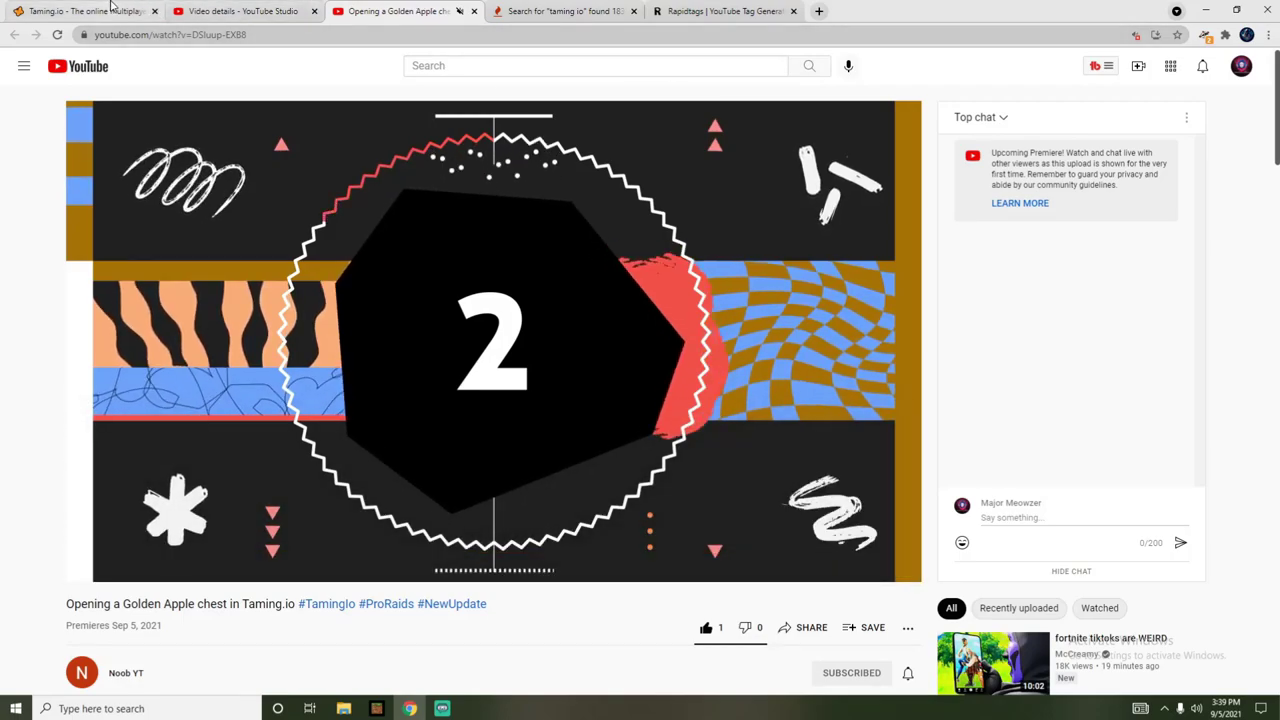
Switch to the Taming.io game in full screen and start a new round with the Wolf pet
{"action": "left_click", "coordinate": [80, 11]}
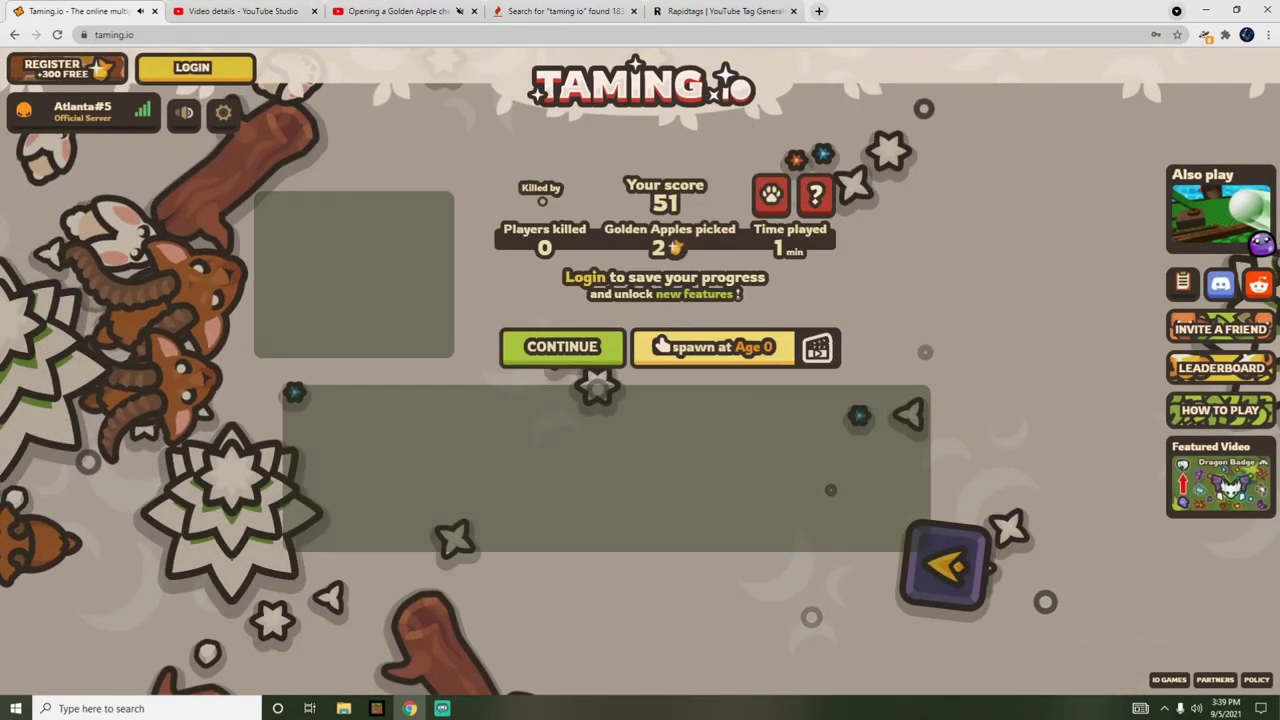
{"action": "key", "text": "F11"}
{"action": "left_click", "coordinate": [600, 337]}
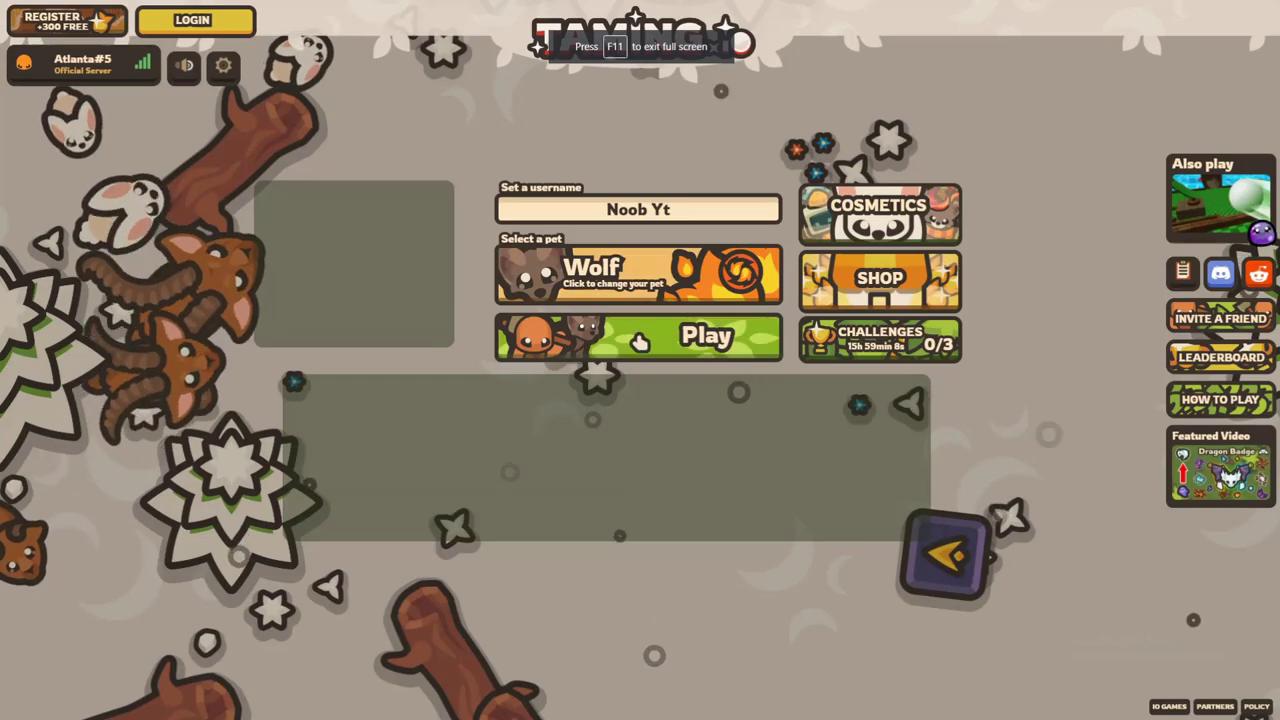
{"action": "left_click", "coordinate": [646, 325]}
Walk to the nearby fallen log and keep hitting it to gather wood
{"action": "key", "text": "w"}
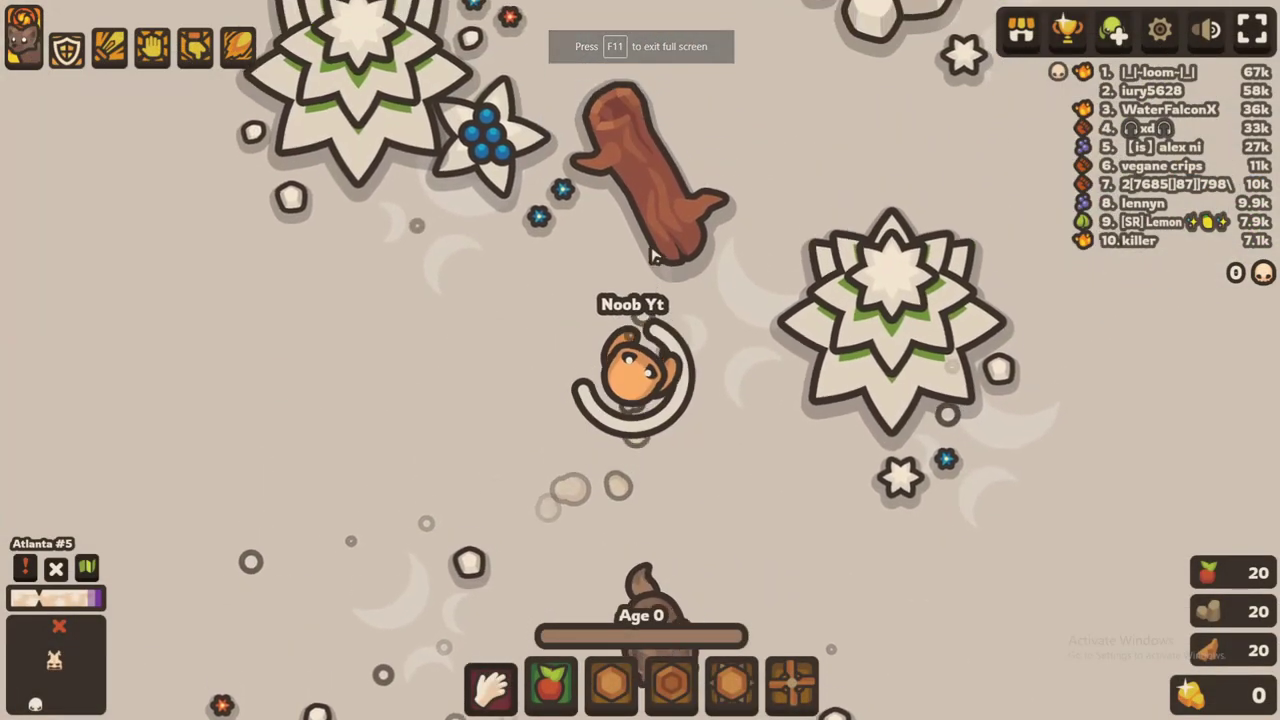
{"action": "left_click", "coordinate": [677, 302]}
{"action": "key", "text": "w"}
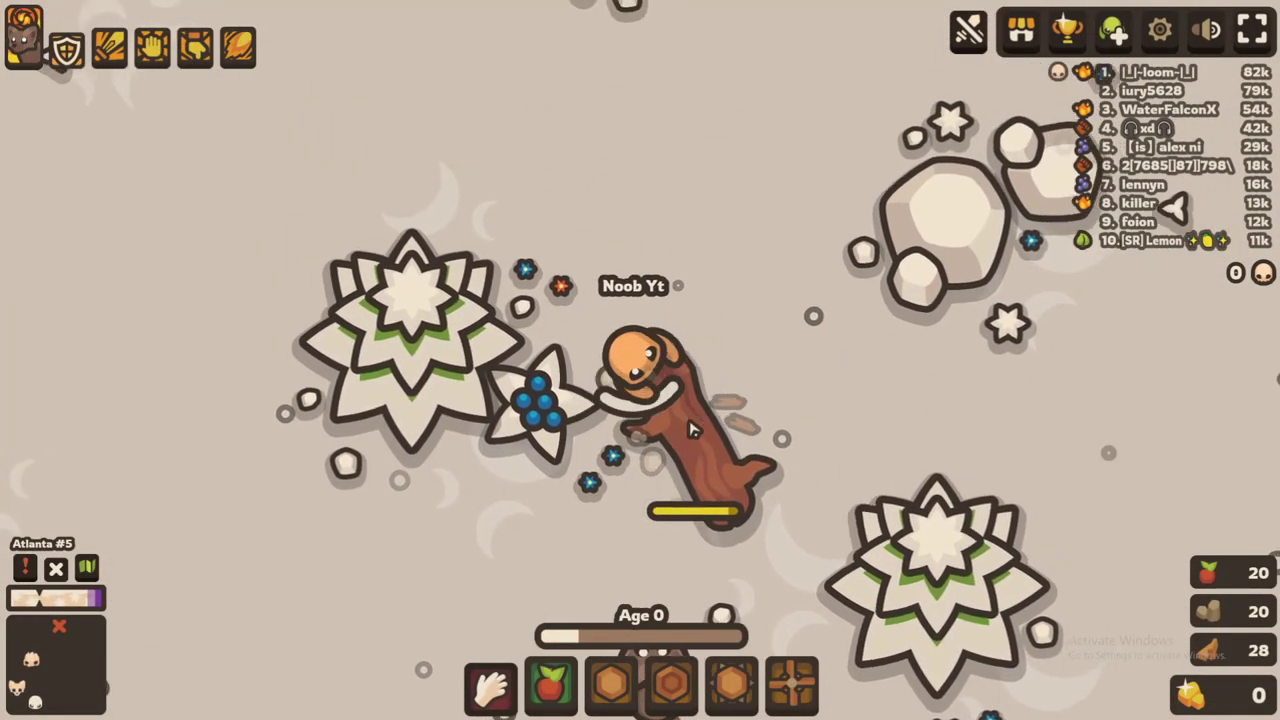
{"action": "left_click", "coordinate": [477, 469]}
{"action": "left_click", "coordinate": [512, 500]}
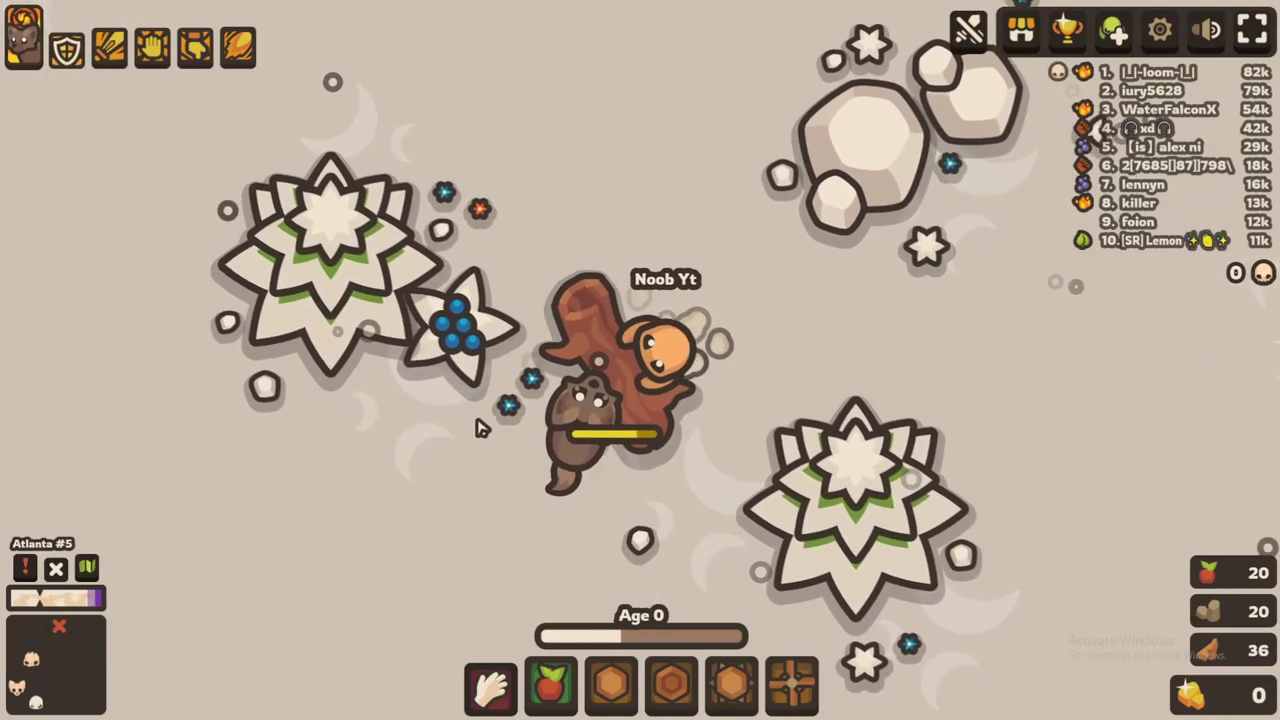
{"action": "left_click", "coordinate": [566, 471]}
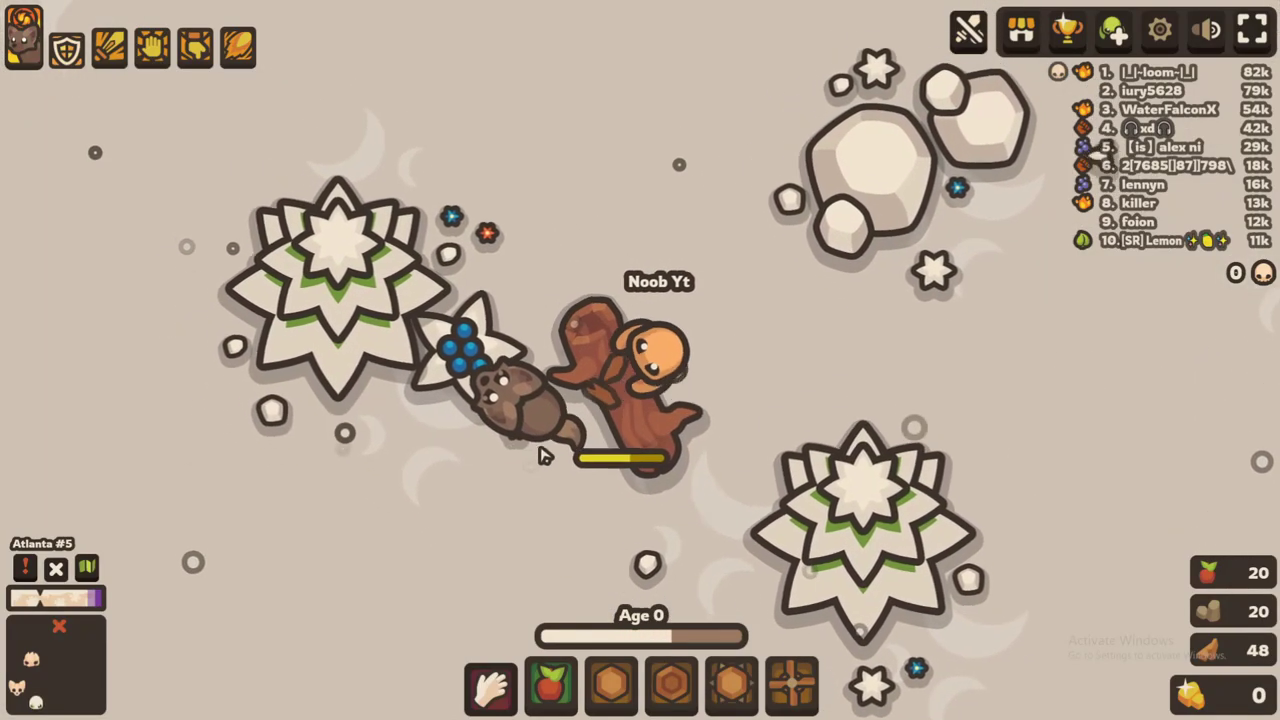
{"action": "left_click", "coordinate": [538, 464]}
{"action": "key", "text": "s"}
{"action": "left_click", "coordinate": [478, 488]}
{"action": "key", "text": "w"}
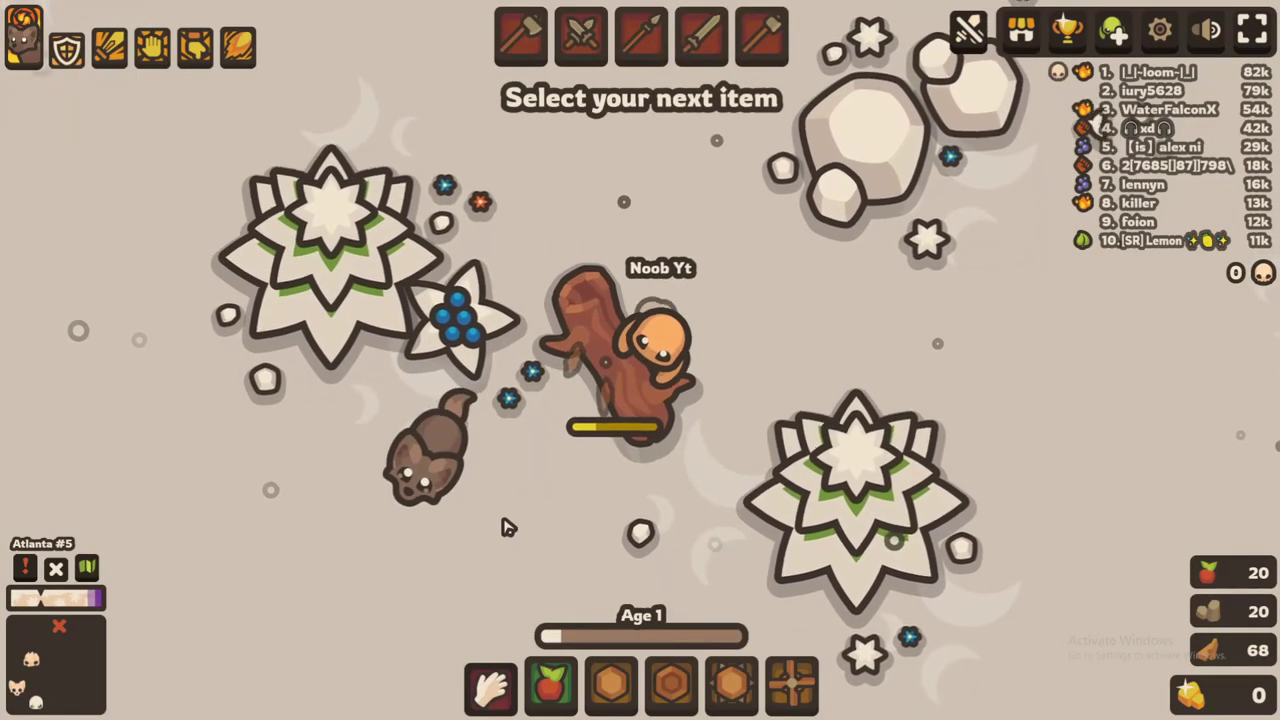
{"action": "left_click", "coordinate": [512, 530]}
{"action": "key", "text": "w"}
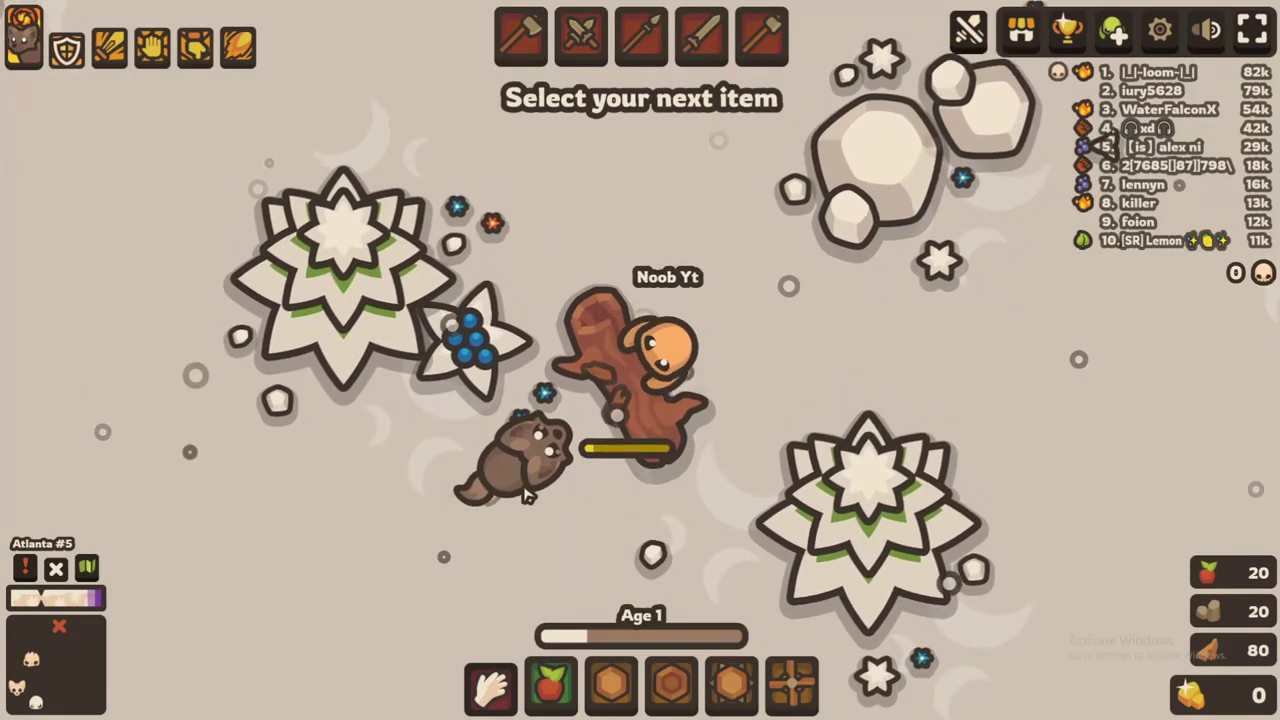
{"action": "key", "text": "d"}
{"action": "key", "text": "a"}
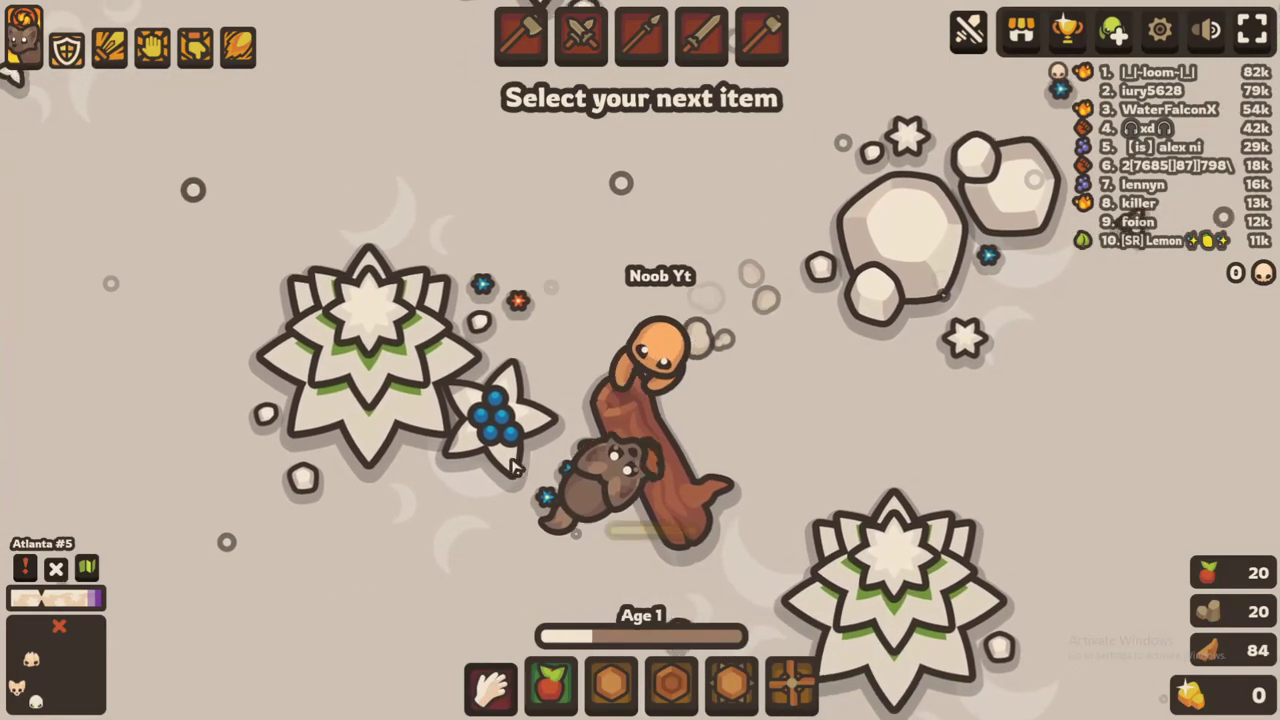
Move to the snowy tree beside the blue berry bush and harvest wood from it
{"action": "left_click", "coordinate": [499, 505]}
{"action": "key", "text": "s"}
{"action": "key", "text": "a"}
{"action": "left_click", "coordinate": [580, 505]}
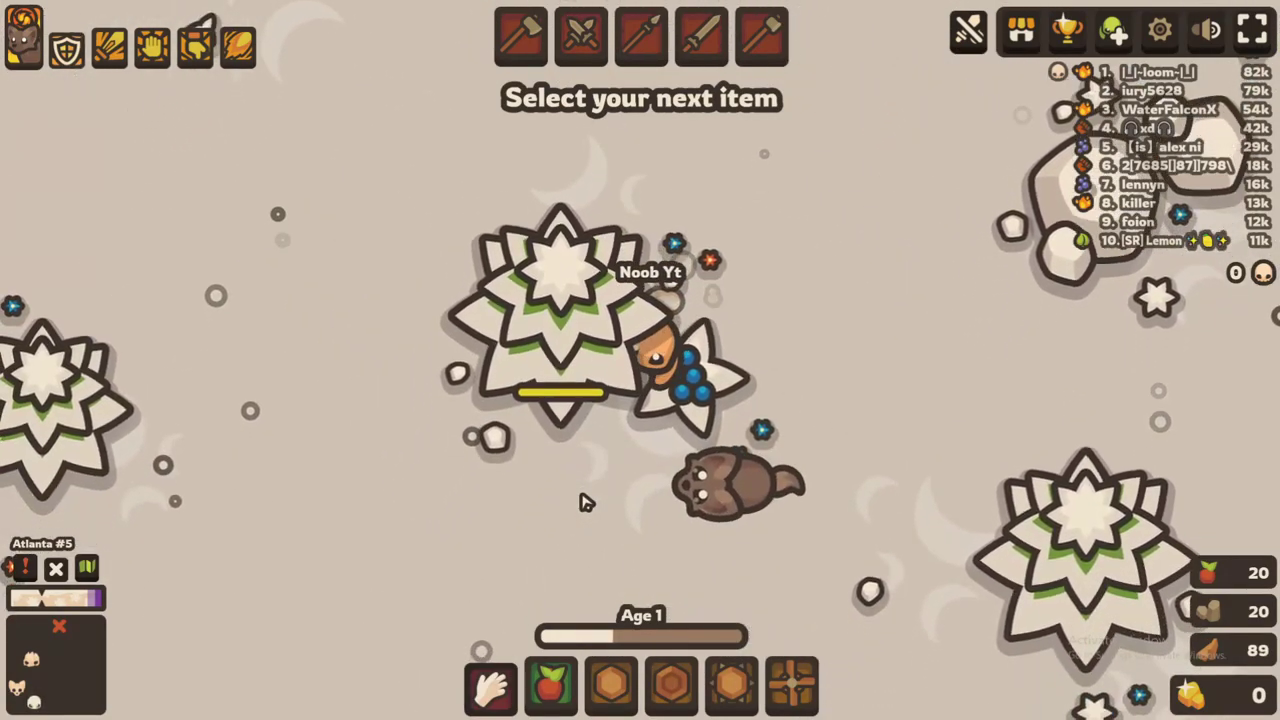